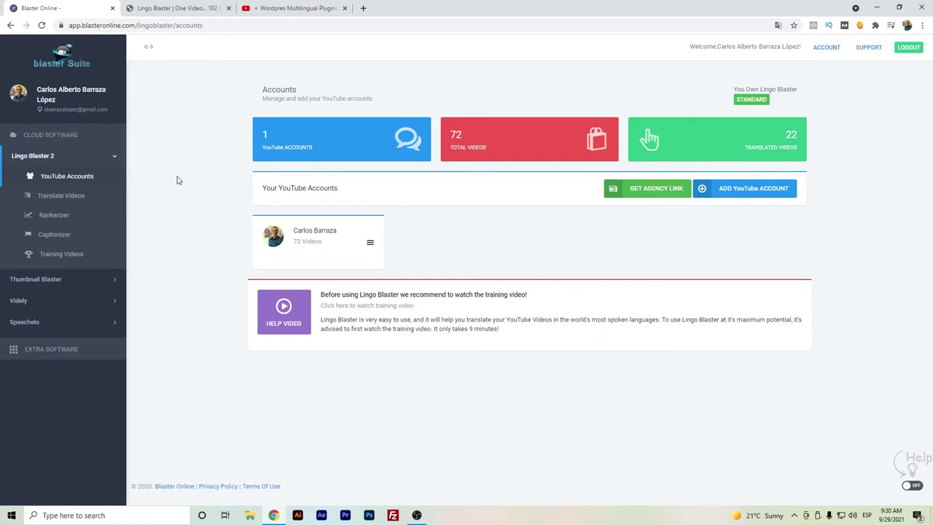
Look over the Lingo Blaster sales page, then return to the Blaster Online accounts dashboard
{"action": "key", "text": "ctrl+Tab"}
{"action": "scroll", "coordinate": [443, 264], "scroll_direction": "down", "scroll_amount": 4}
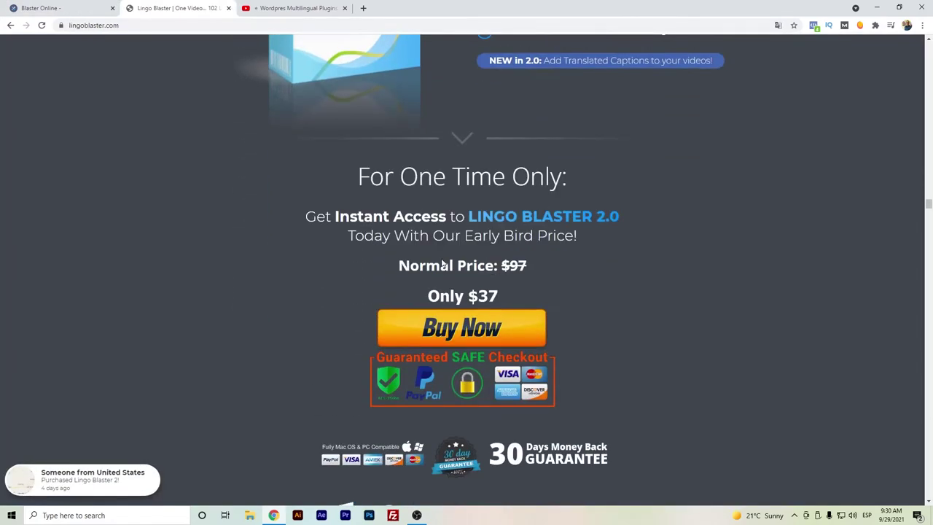
{"action": "left_click", "coordinate": [95, 7]}
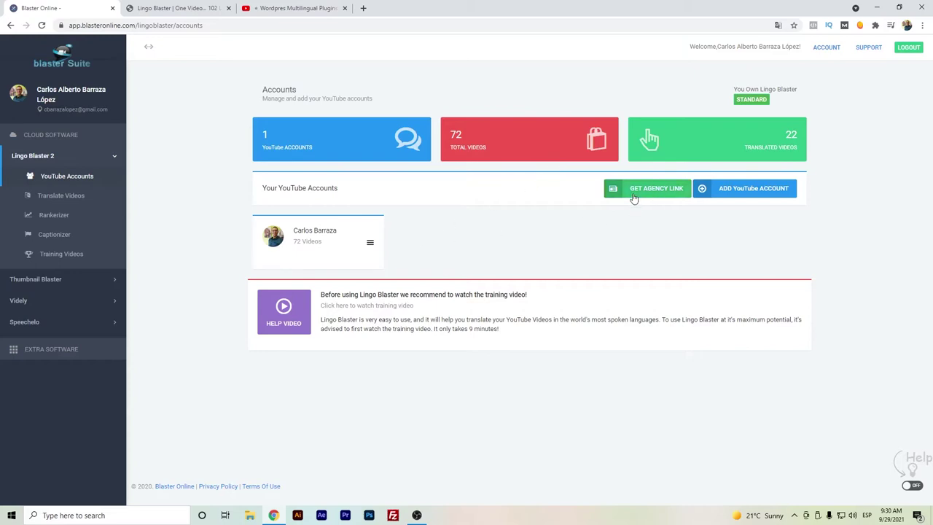
Try adding another YouTube account, dismiss the upgrade notice, and go to Translate Videos
{"action": "left_click", "coordinate": [725, 191]}
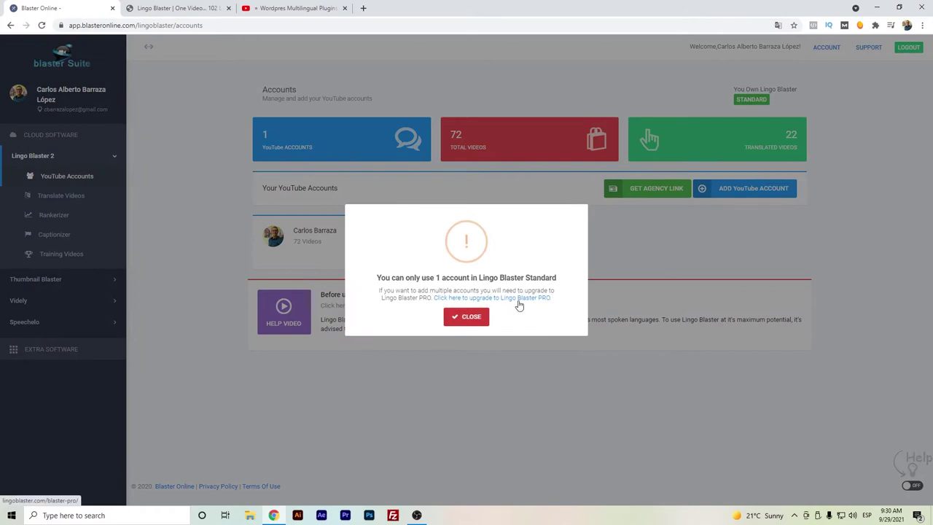
{"action": "left_click", "coordinate": [470, 317]}
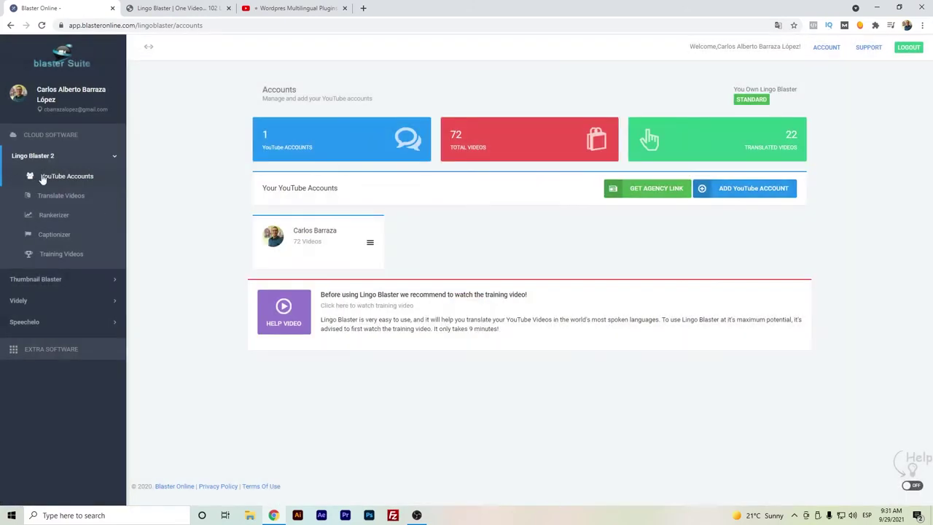
{"action": "left_click", "coordinate": [58, 195]}
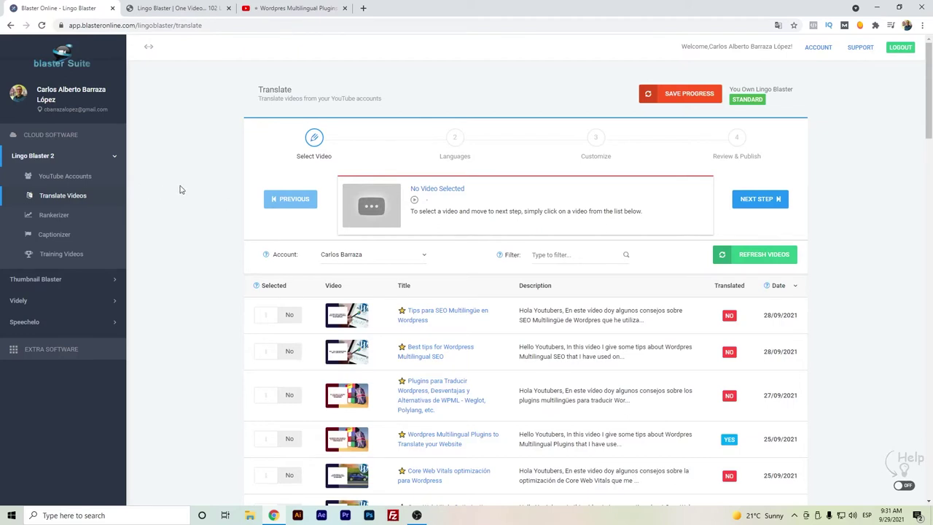
Select 'Best tips for Wordpress Multilingual SEO' and keep its five target languages, including Spanish and Hindi
{"action": "left_click", "coordinate": [280, 357]}
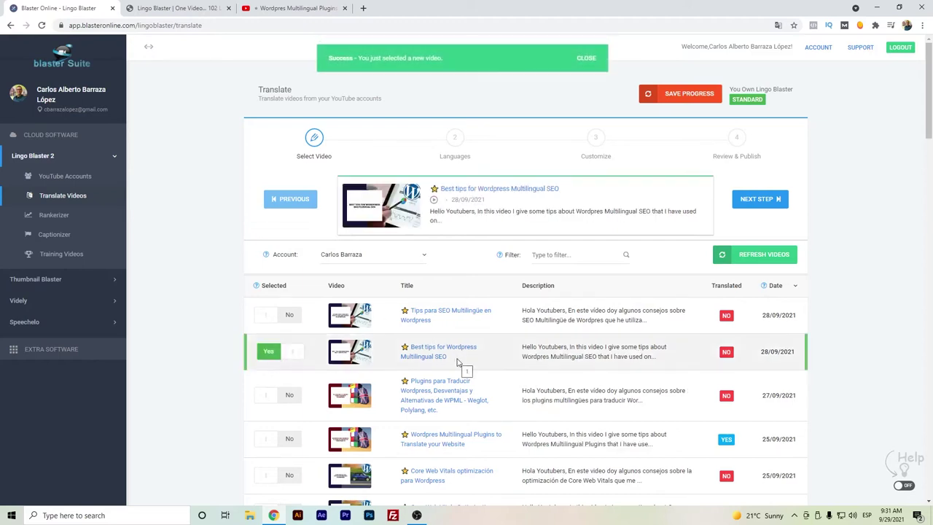
{"action": "left_click", "coordinate": [749, 204]}
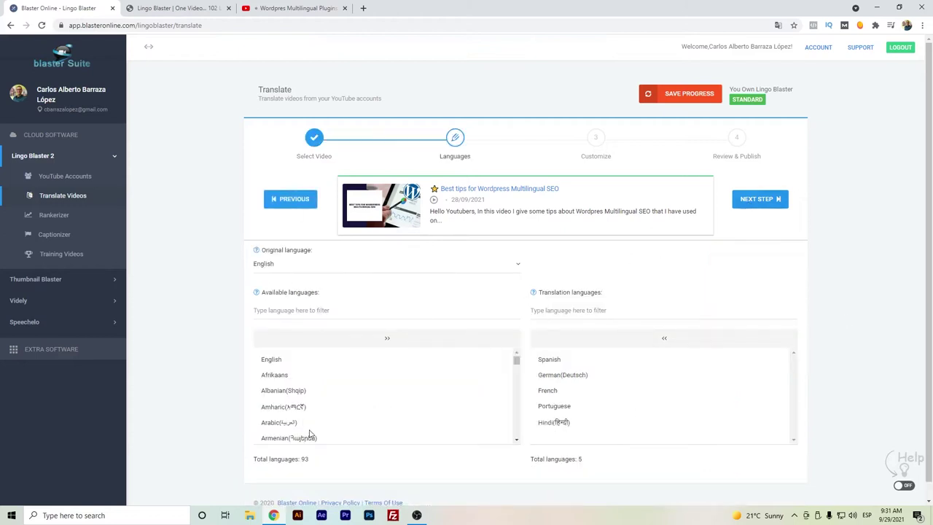
{"action": "scroll", "coordinate": [360, 361], "scroll_direction": "down", "scroll_amount": 5}
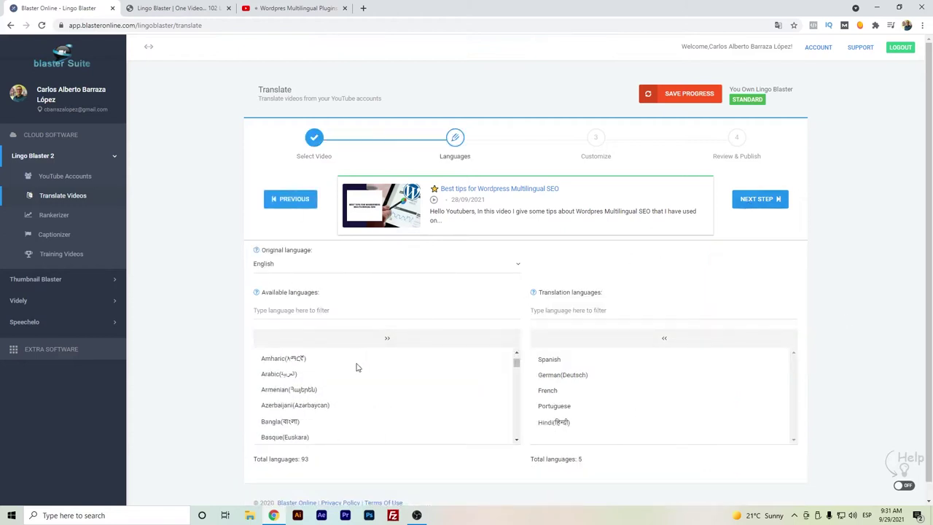
{"action": "left_click_drag", "start_coordinate": [514, 373], "coordinate": [547, 357]}
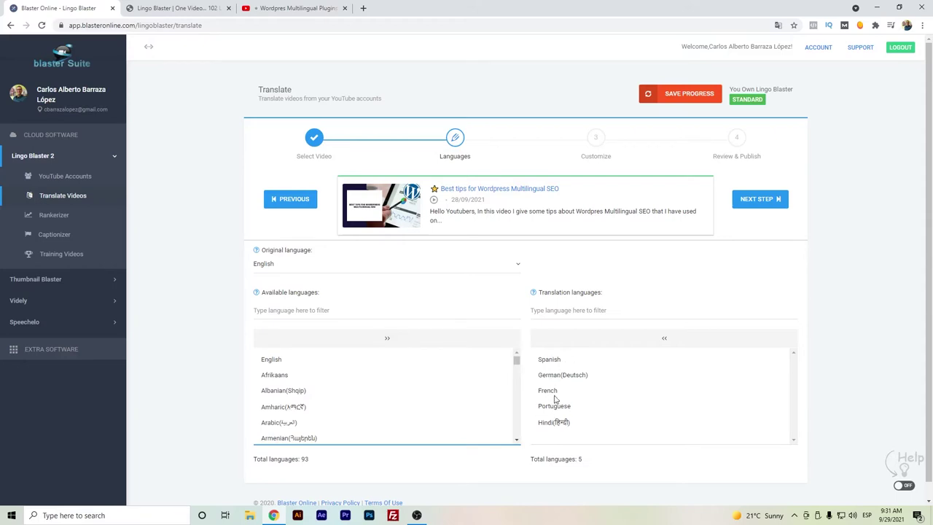
{"action": "left_click", "coordinate": [758, 204]}
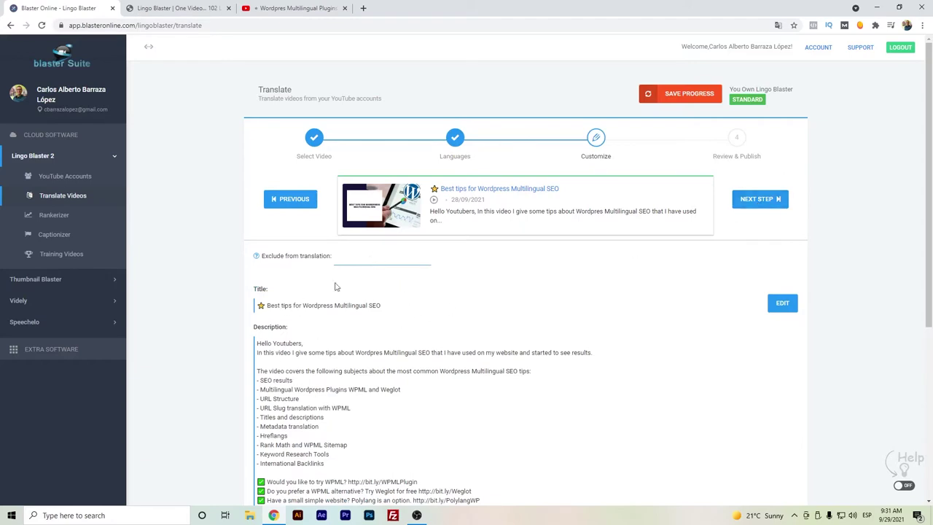
Add SEO, Wordpress and Rank Math as excluded words, then start the translation
{"action": "left_click", "coordinate": [378, 256]}
{"action": "type", "text": "SEO"}
{"action": "key", "text": "Return"}
{"action": "type", "text": "Wor"}
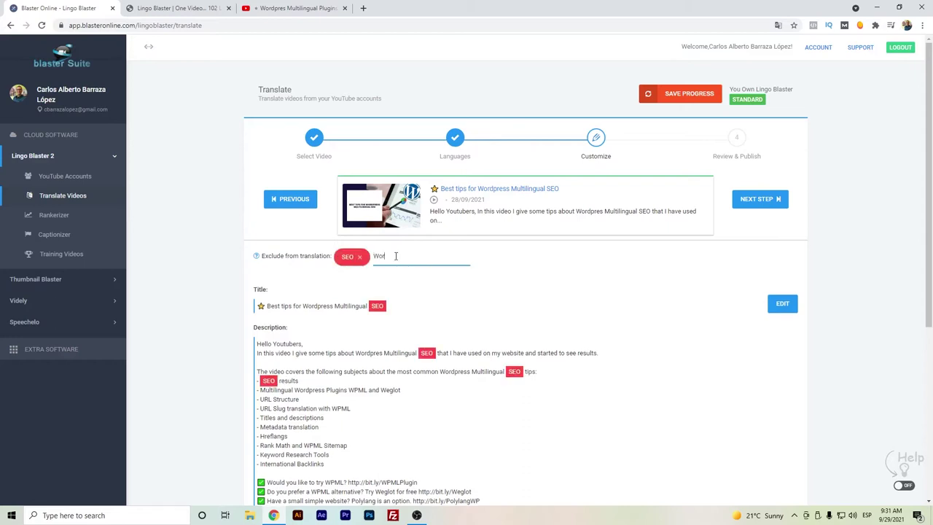
{"action": "type", "text": "dpress"}
{"action": "key", "text": "Return"}
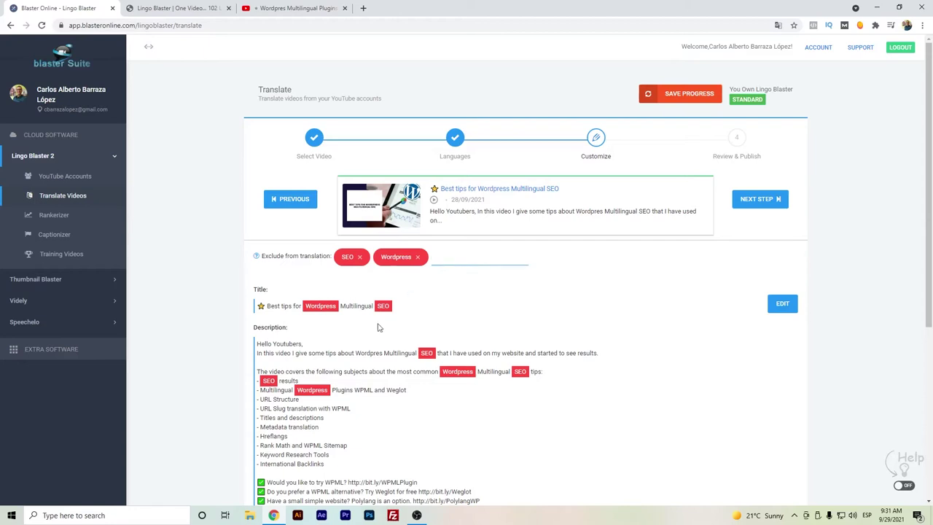
{"action": "type", "text": "Rank"}
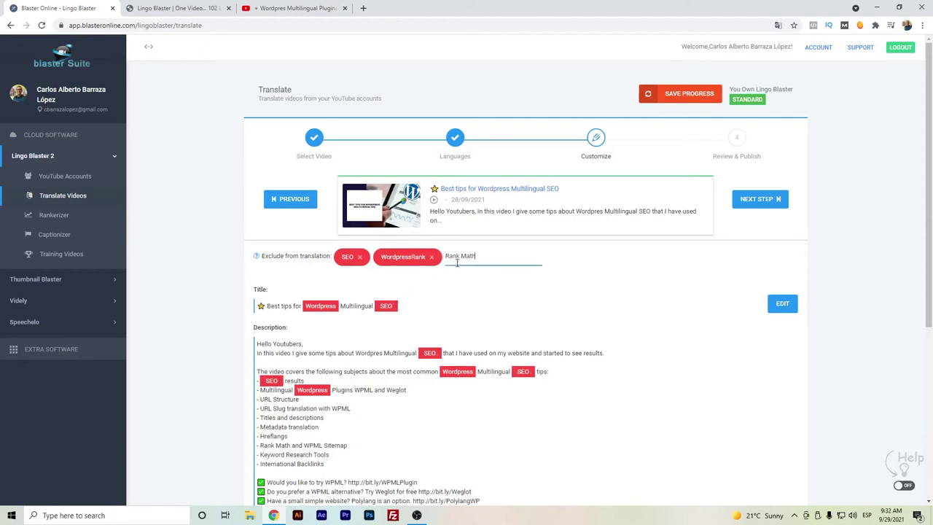
{"action": "type", "text": " Math"}
{"action": "key", "text": "Return"}
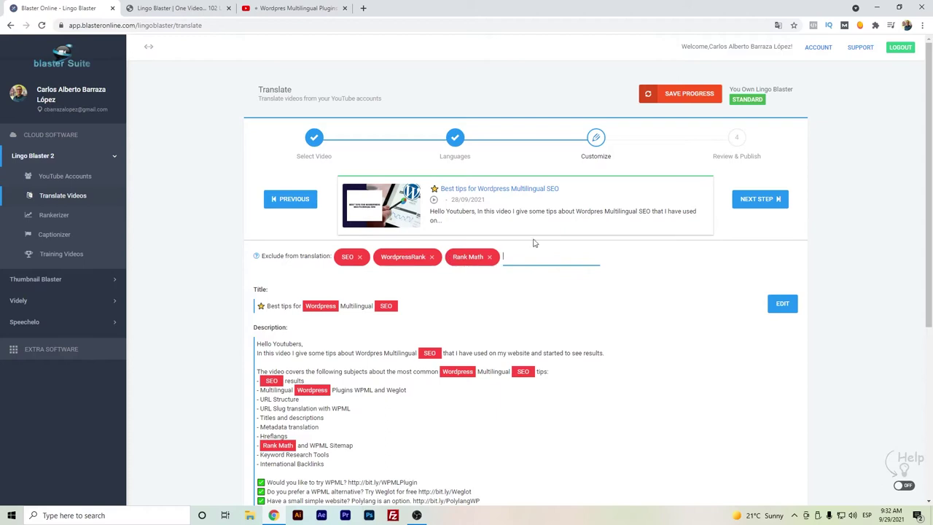
{"action": "scroll", "coordinate": [315, 415], "scroll_direction": "down", "scroll_amount": 4}
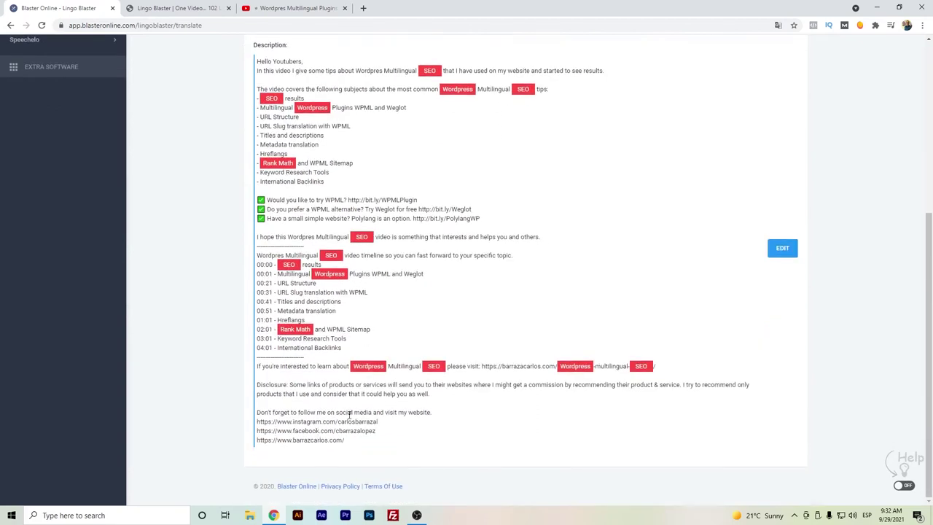
{"action": "scroll", "coordinate": [349, 415], "scroll_direction": "up", "scroll_amount": 4}
{"action": "left_click", "coordinate": [755, 204]}
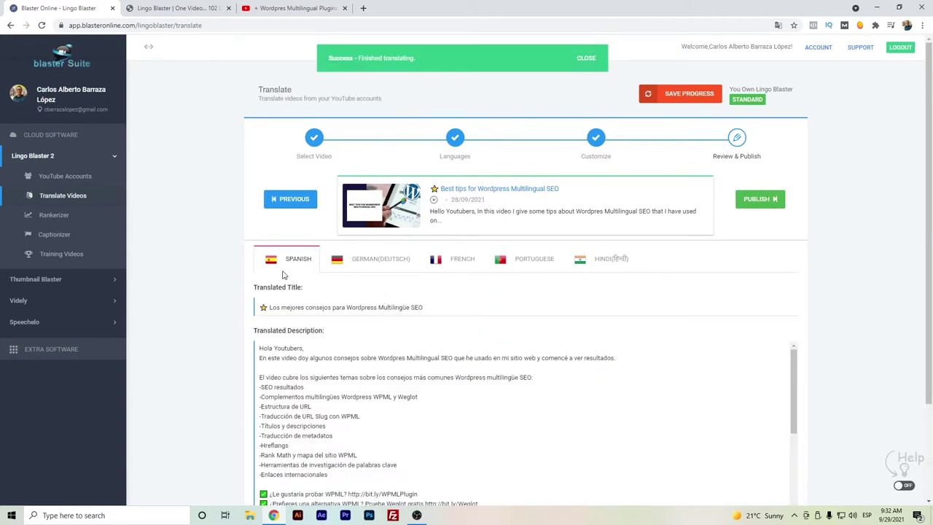
Read through the Spanish translated title and description
{"action": "scroll", "coordinate": [277, 277], "scroll_direction": "down", "scroll_amount": 1}
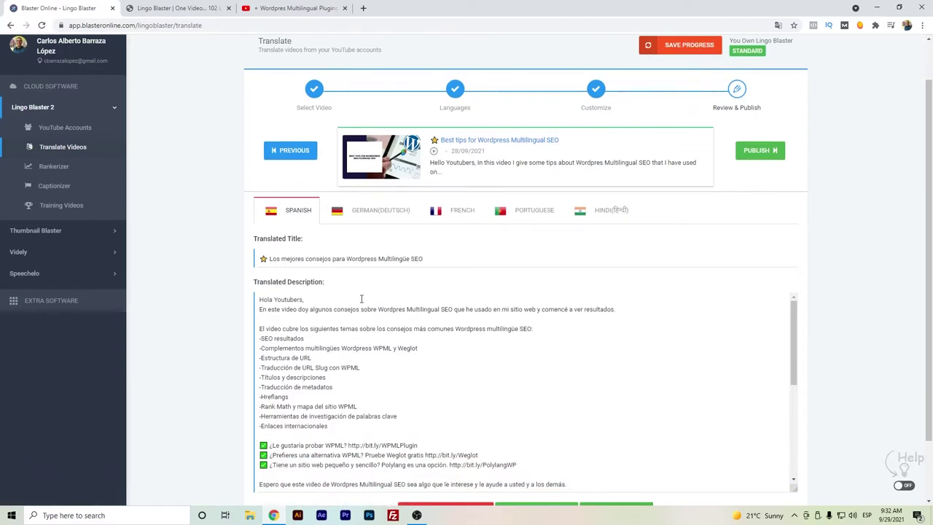
{"action": "scroll", "coordinate": [360, 301], "scroll_direction": "down", "scroll_amount": 1}
{"action": "scroll", "coordinate": [312, 319], "scroll_direction": "up", "scroll_amount": 1}
{"action": "scroll", "coordinate": [321, 350], "scroll_direction": "down", "scroll_amount": 1}
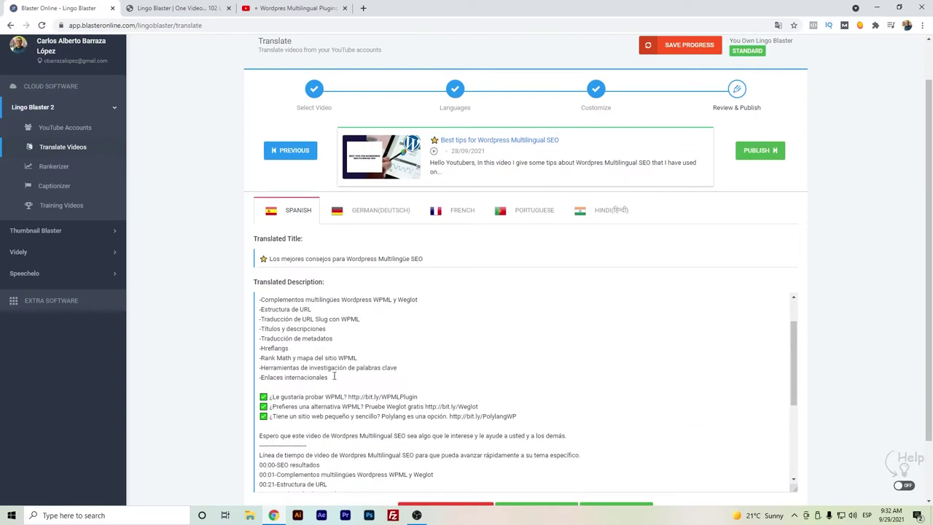
{"action": "scroll", "coordinate": [359, 415], "scroll_direction": "down", "scroll_amount": 2}
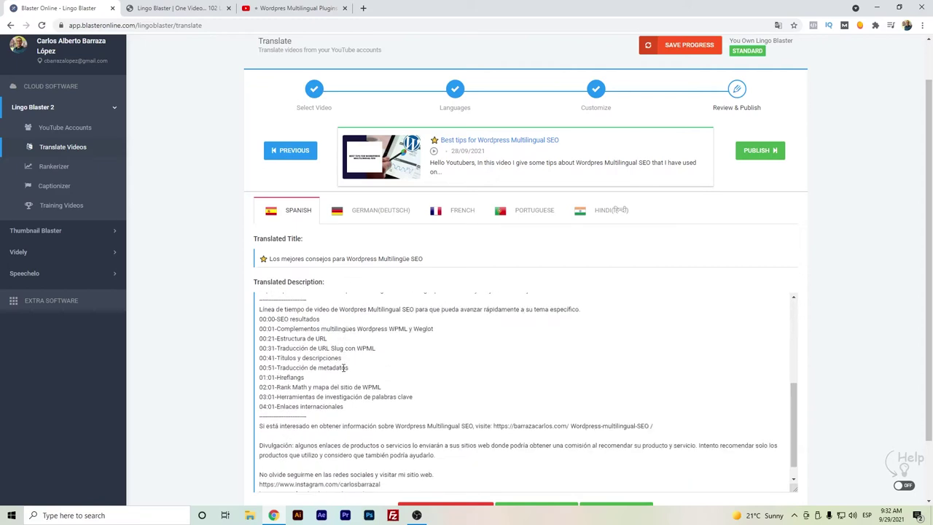
{"action": "scroll", "coordinate": [344, 368], "scroll_direction": "down", "scroll_amount": 3}
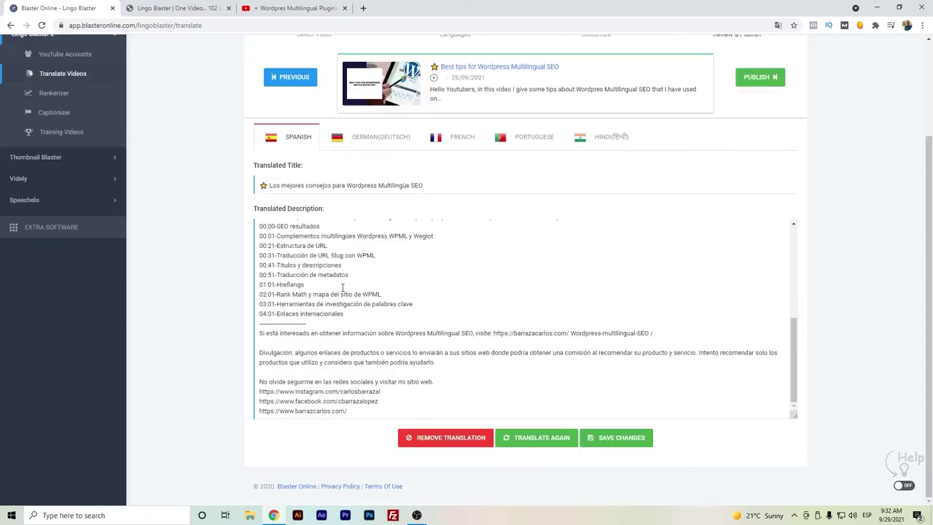
{"action": "scroll", "coordinate": [371, 350], "scroll_direction": "up", "scroll_amount": 1}
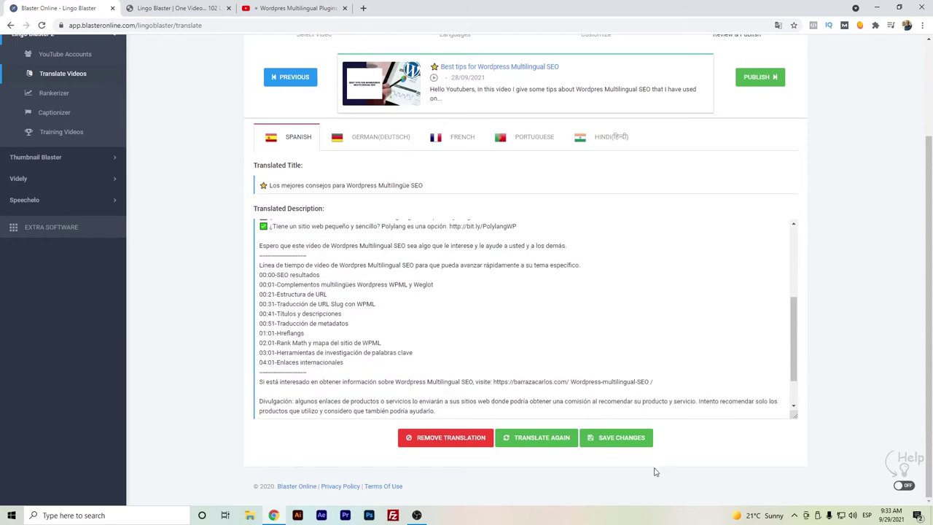
{"action": "scroll", "coordinate": [452, 306], "scroll_direction": "up", "scroll_amount": 3}
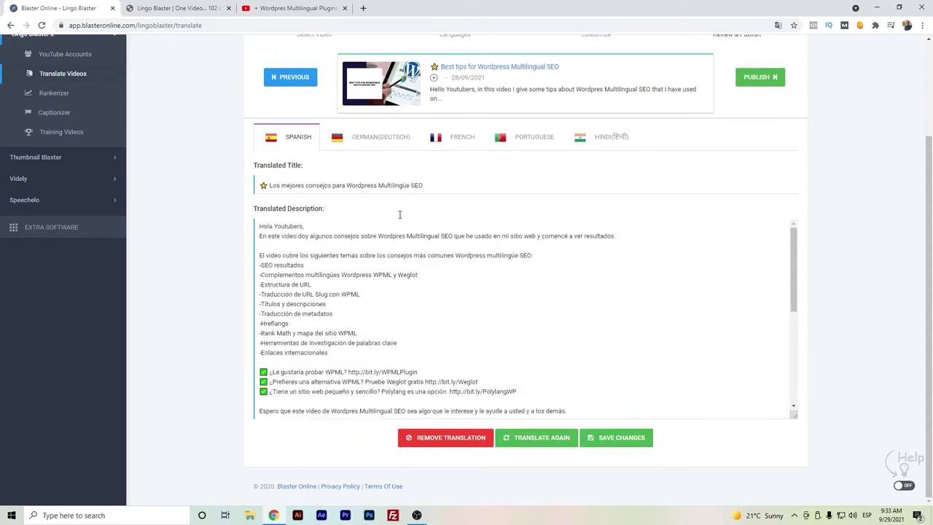
Review the German, French, Portuguese and Hindi translations, ending on French
{"action": "left_click", "coordinate": [394, 144]}
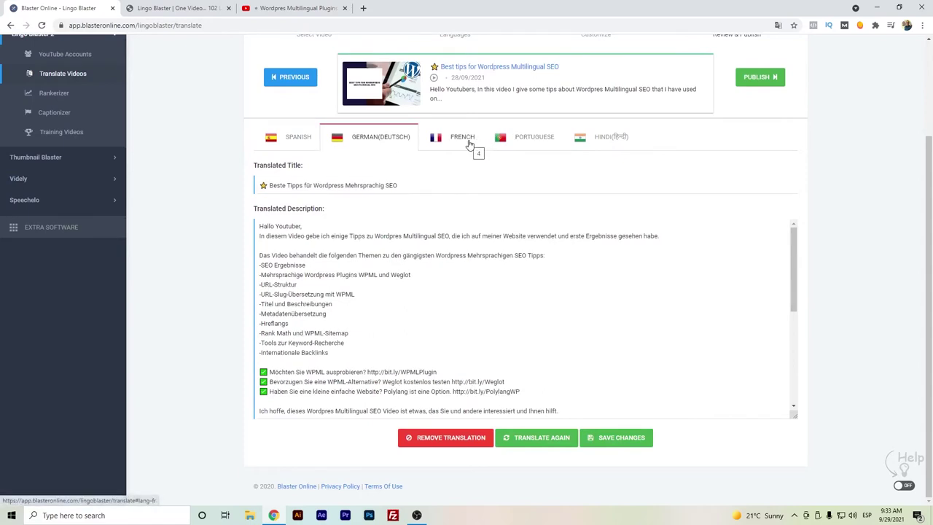
{"action": "left_click", "coordinate": [469, 143]}
{"action": "left_click", "coordinate": [543, 137]}
{"action": "left_click", "coordinate": [601, 137]}
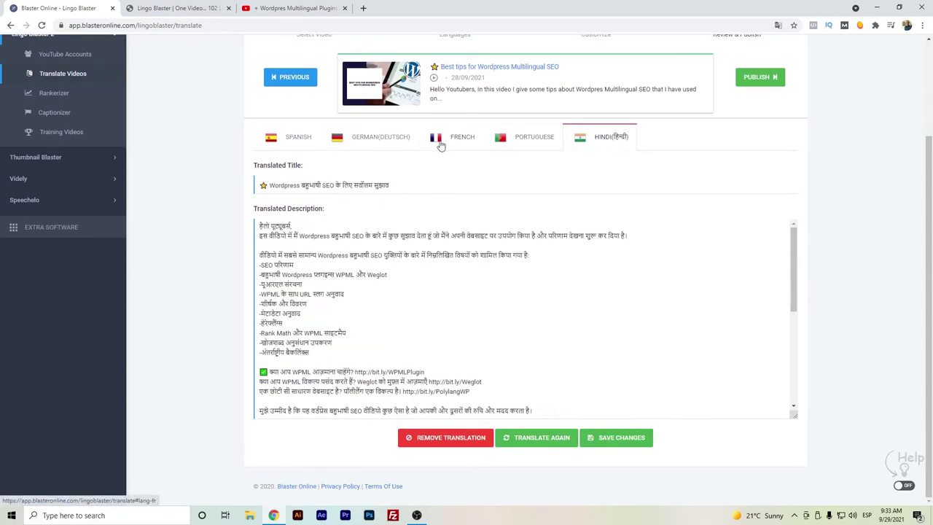
{"action": "left_click", "coordinate": [440, 144]}
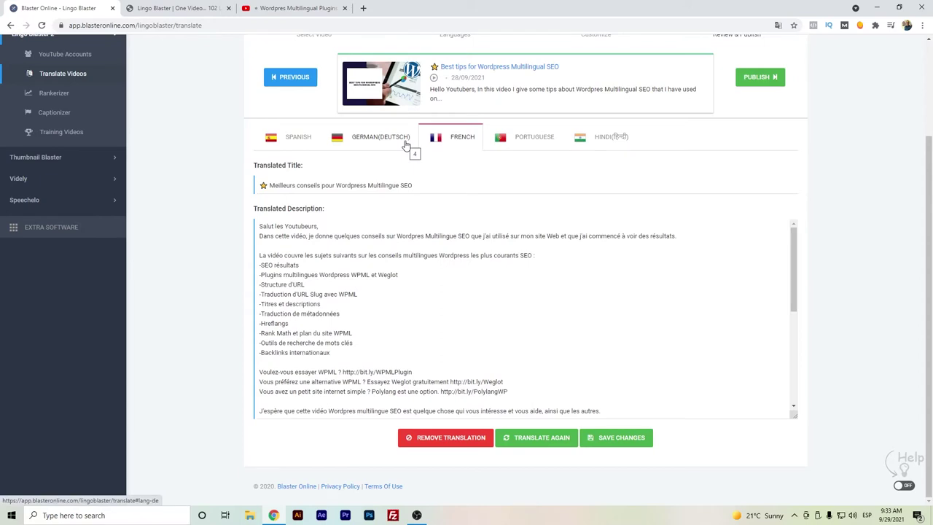
Return to the Spanish translation, publish all five translations to YouTube, and dismiss the success message
{"action": "left_click", "coordinate": [298, 143]}
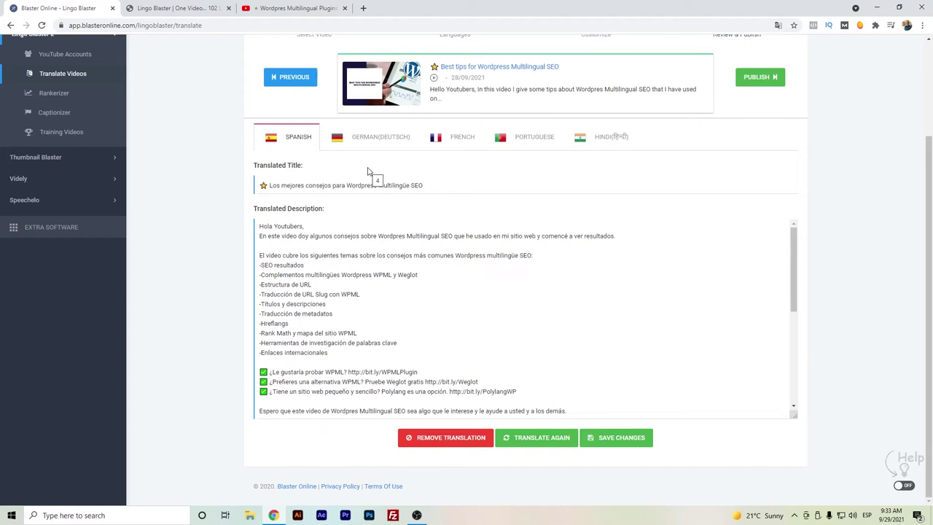
{"action": "scroll", "coordinate": [606, 258], "scroll_direction": "up", "scroll_amount": 2}
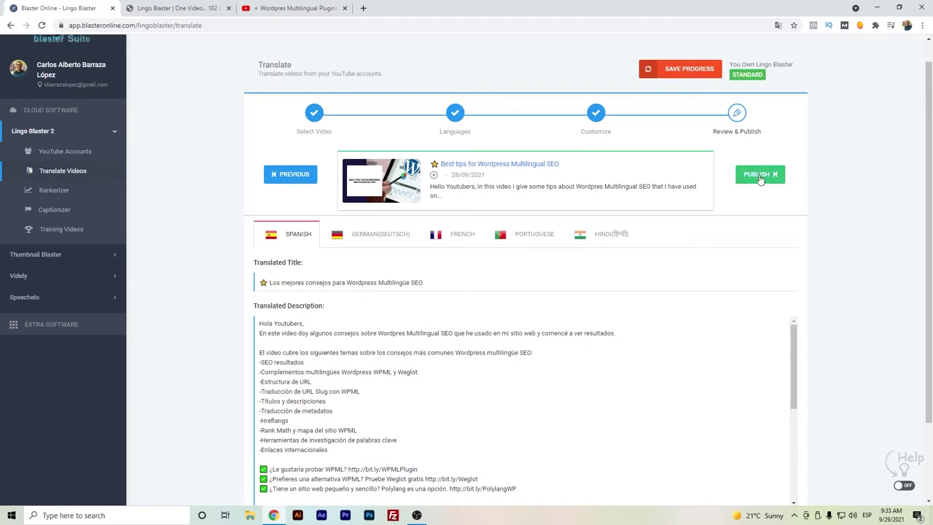
{"action": "left_click", "coordinate": [758, 175]}
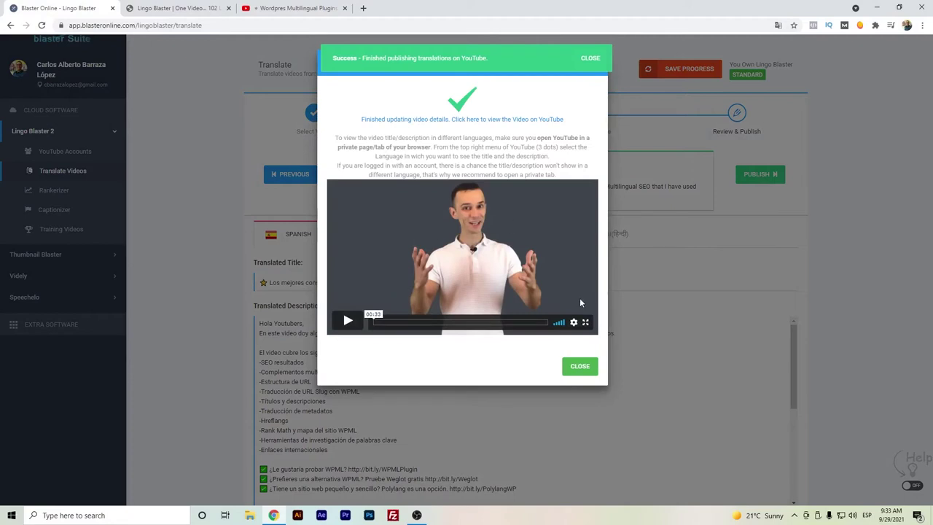
{"action": "left_click", "coordinate": [579, 365]}
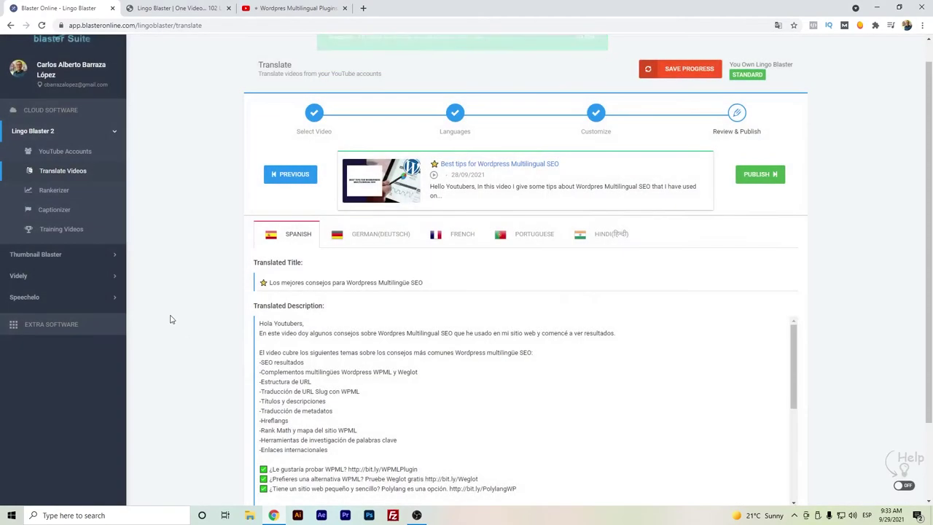
Rankerize 'Best tips for Wordpress Multilingual SEO', confirming past the ranking warning
{"action": "left_click", "coordinate": [80, 190]}
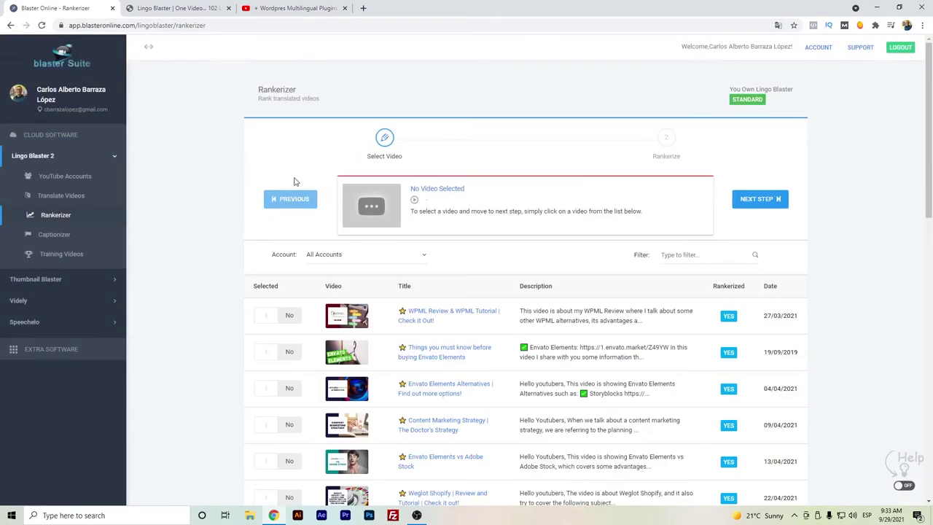
{"action": "scroll", "coordinate": [194, 224], "scroll_direction": "down", "scroll_amount": 15}
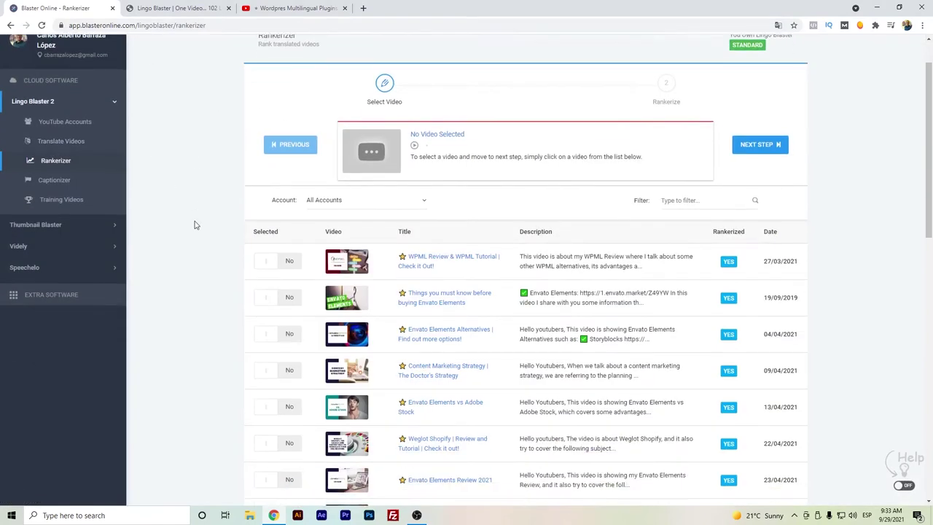
{"action": "scroll", "coordinate": [194, 224], "scroll_direction": "down", "scroll_amount": 3}
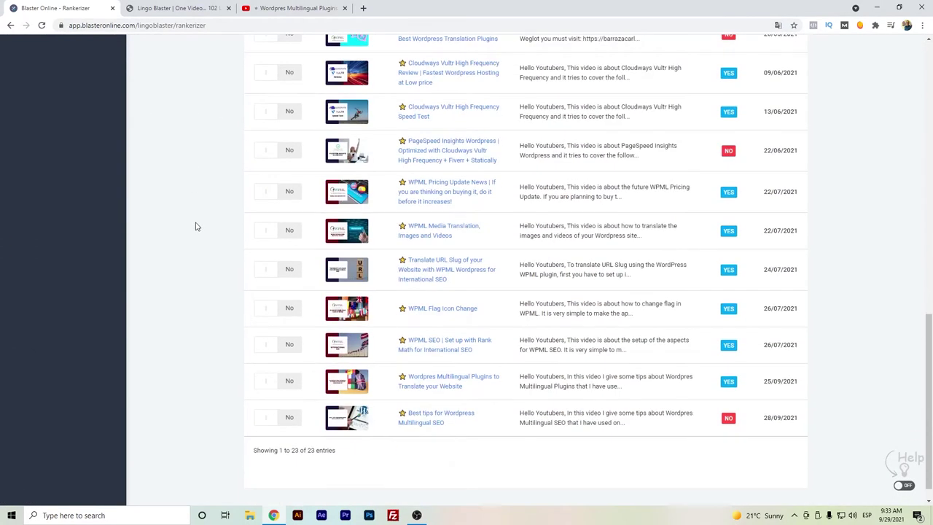
{"action": "left_click", "coordinate": [287, 422]}
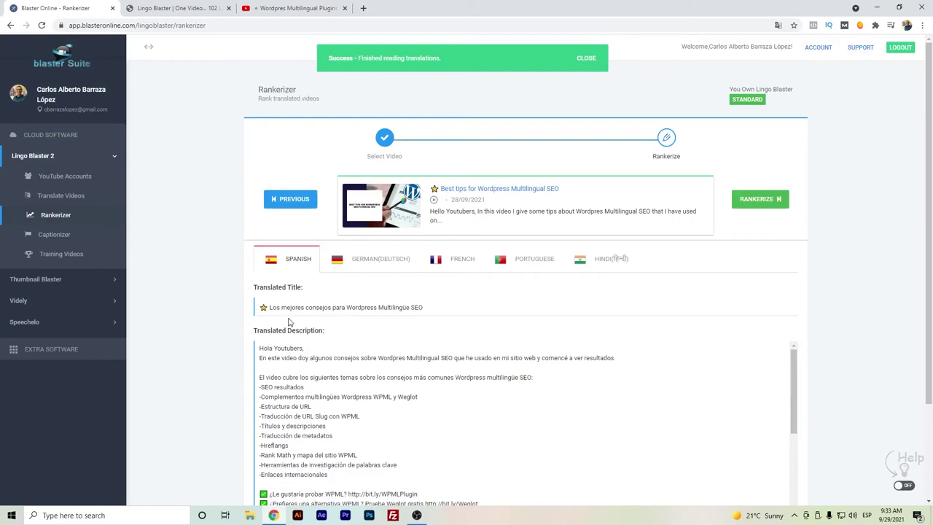
{"action": "scroll", "coordinate": [402, 313], "scroll_direction": "down", "scroll_amount": 1}
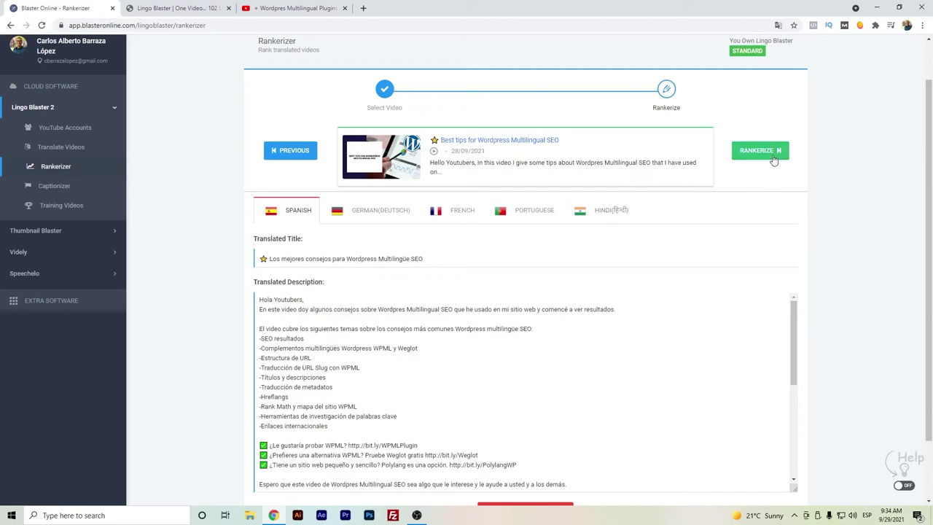
{"action": "left_click", "coordinate": [750, 154]}
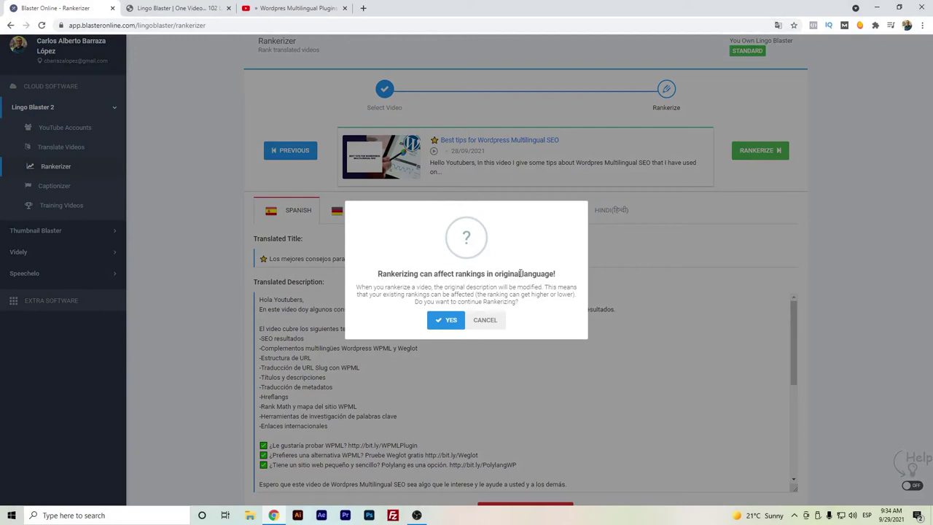
{"action": "left_click", "coordinate": [445, 322]}
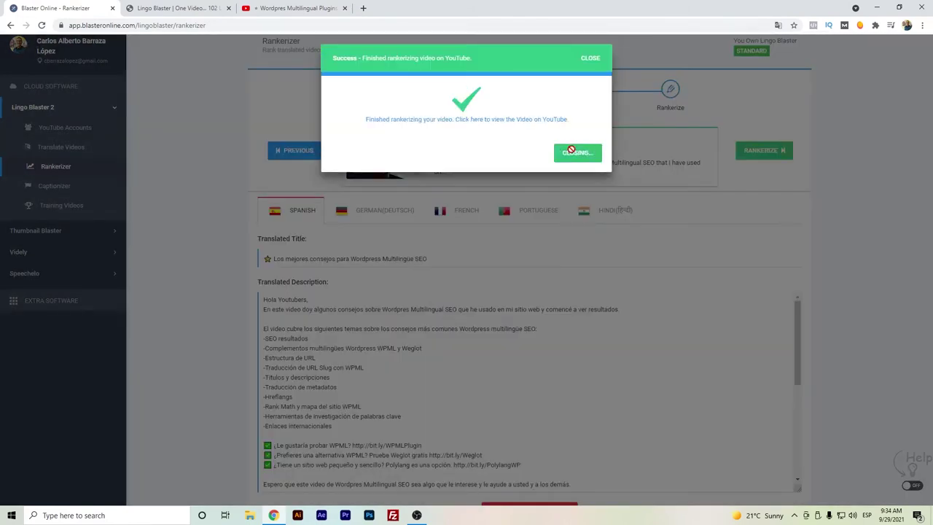
{"action": "scroll", "coordinate": [230, 119], "scroll_direction": "up", "scroll_amount": 1}
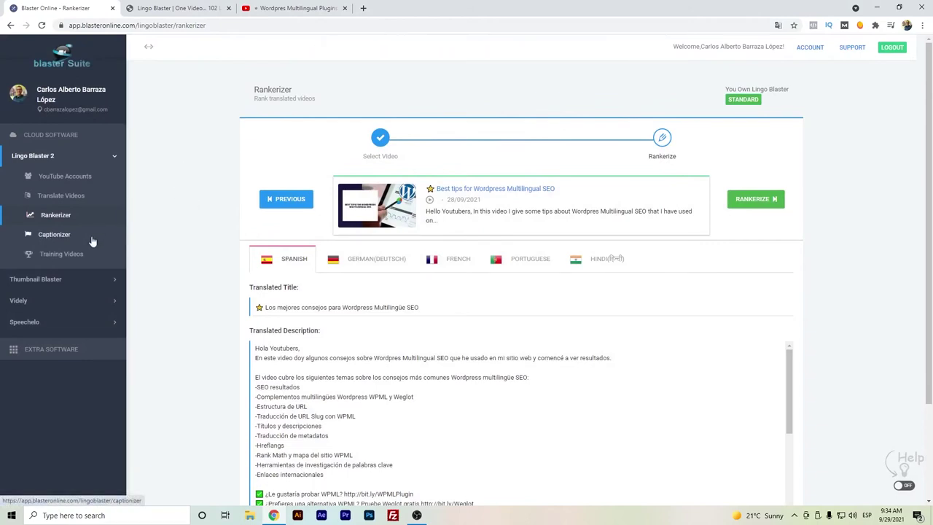
Go to the Captionizer page to see each video's captioned and translated status
{"action": "left_click", "coordinate": [93, 241]}
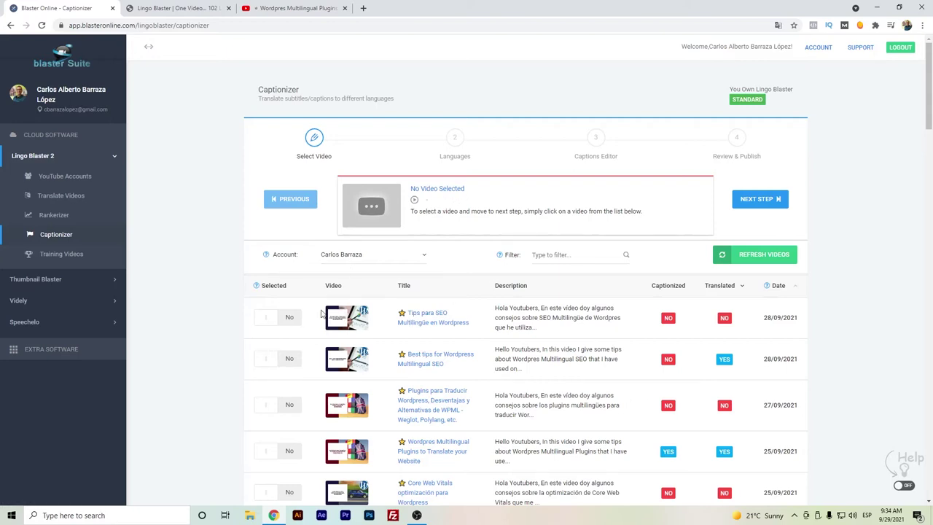
Pick the Best tips video and add Spanish, German, French, Portuguese and Hindi as caption languages
{"action": "left_click", "coordinate": [286, 360]}
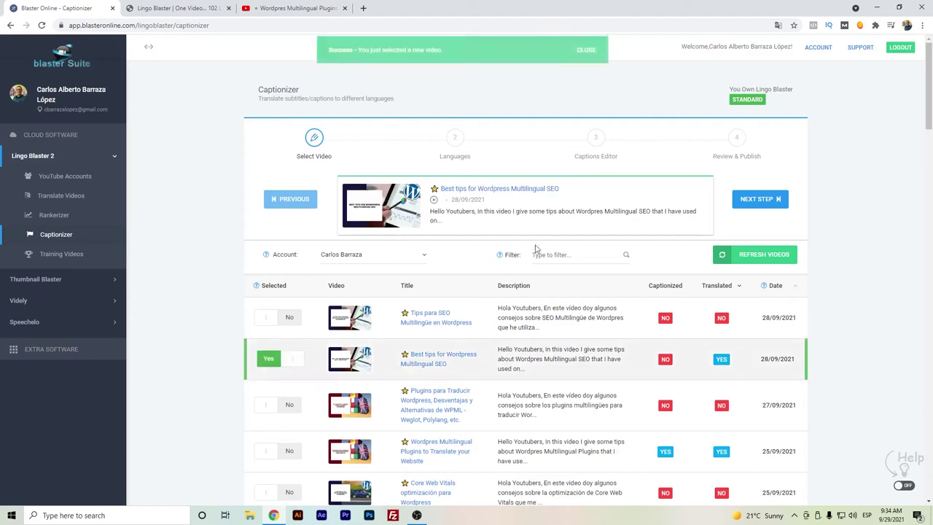
{"action": "left_click", "coordinate": [758, 199]}
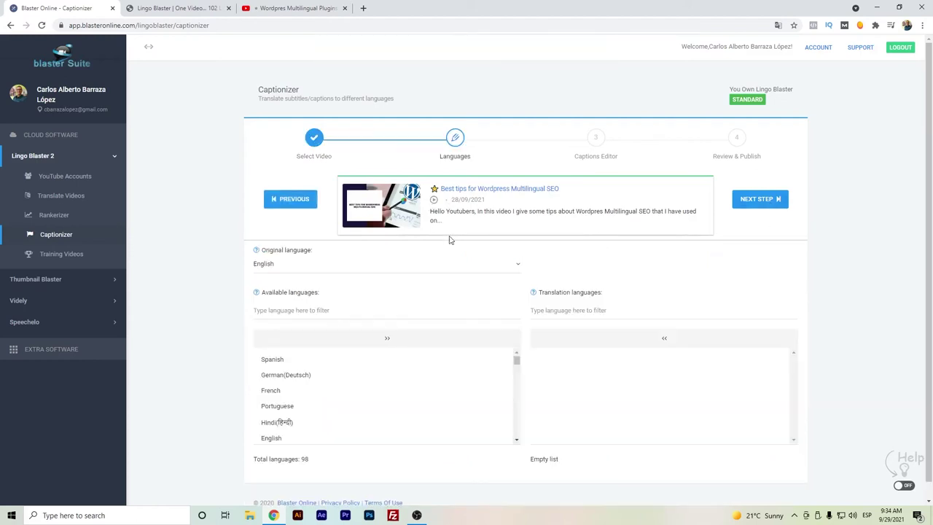
{"action": "left_click", "coordinate": [285, 364]}
{"action": "left_click", "coordinate": [282, 366]}
{"action": "left_click", "coordinate": [280, 367]}
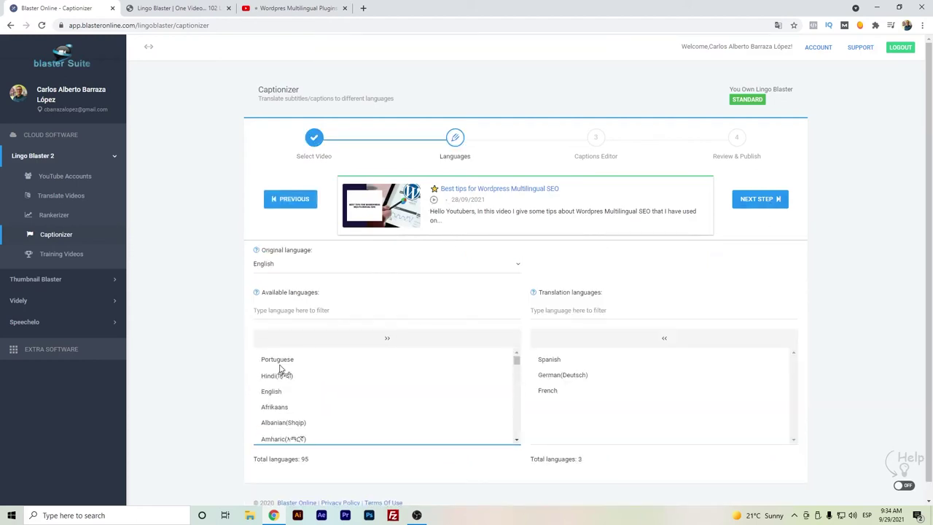
{"action": "left_click", "coordinate": [280, 366]}
{"action": "left_click", "coordinate": [280, 366]}
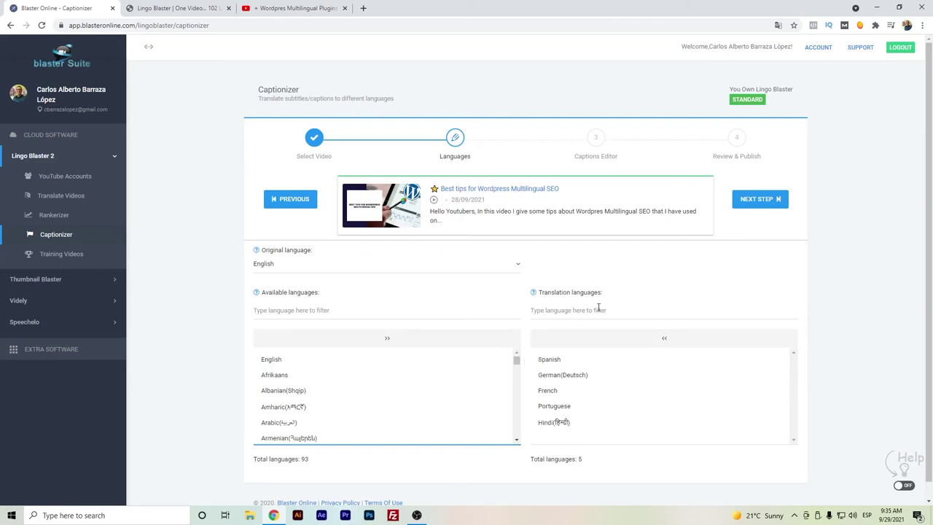
{"action": "left_click", "coordinate": [766, 201]}
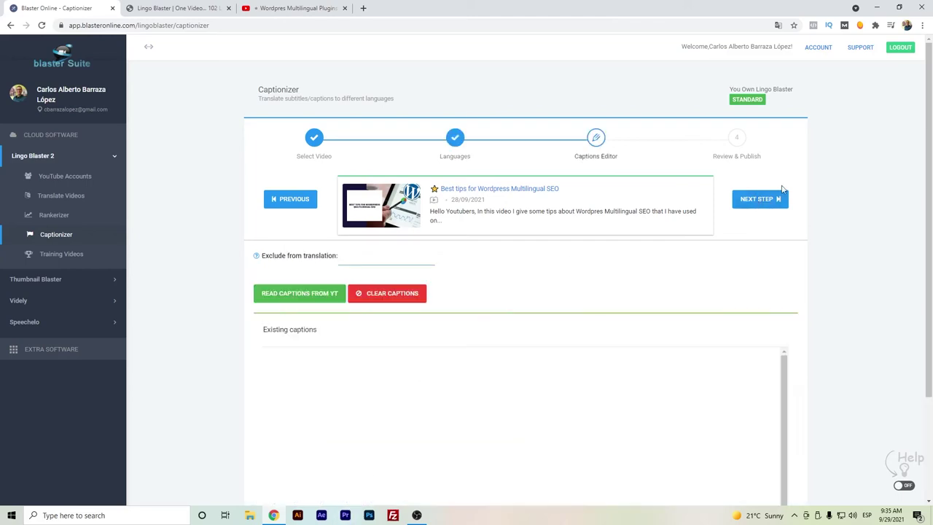
Load the video's English captions from YouTube, check the first line unchanged, and continue to review
{"action": "left_click", "coordinate": [299, 296]}
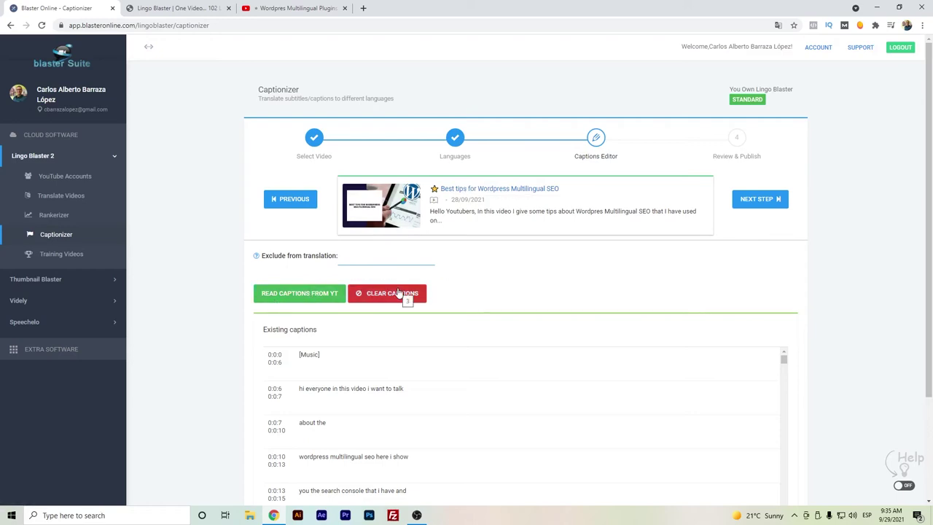
{"action": "left_click", "coordinate": [415, 387]}
{"action": "left_click", "coordinate": [414, 392]}
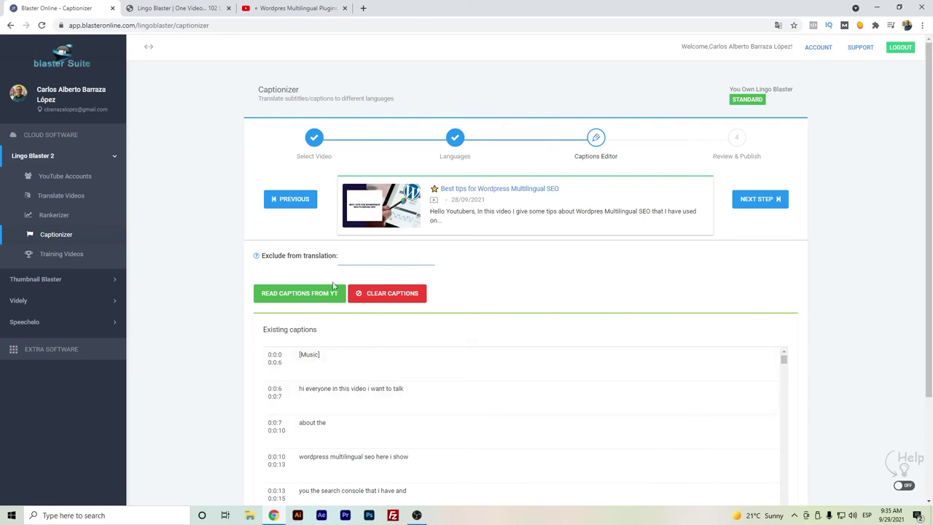
{"action": "left_click", "coordinate": [750, 201]}
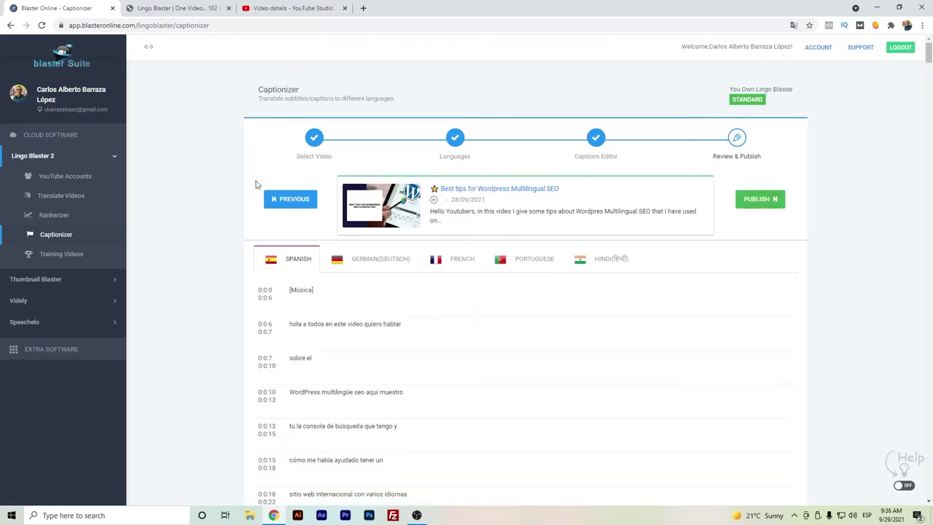
Publish the translated captions, then view the video's details in YouTube Studio
{"action": "left_click", "coordinate": [759, 208]}
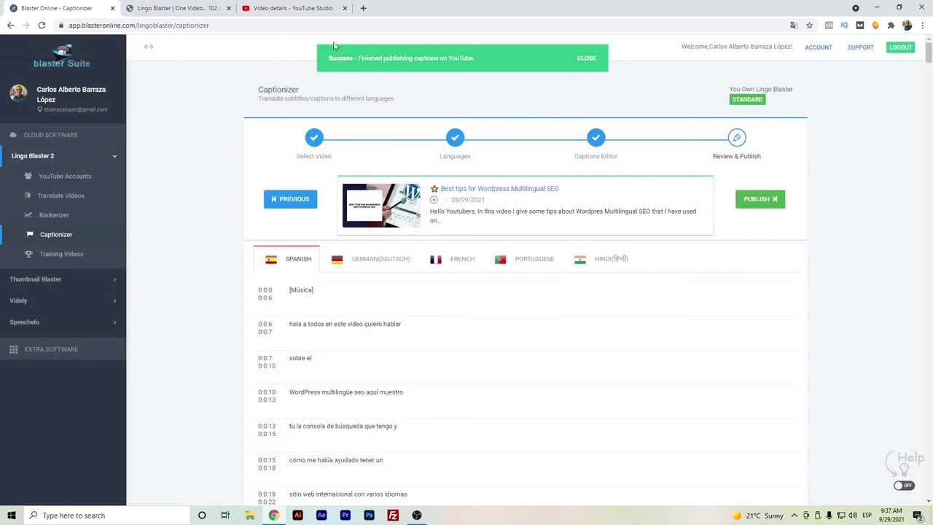
{"action": "left_click", "coordinate": [269, 13]}
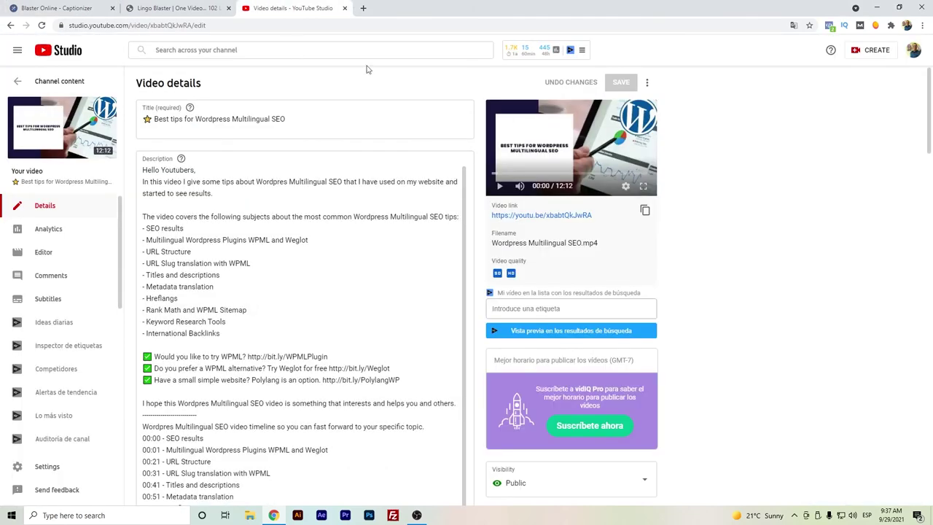
Play the video on its YouTube watch page with Spanish captions on and the sound muted
{"action": "left_click", "coordinate": [561, 216]}
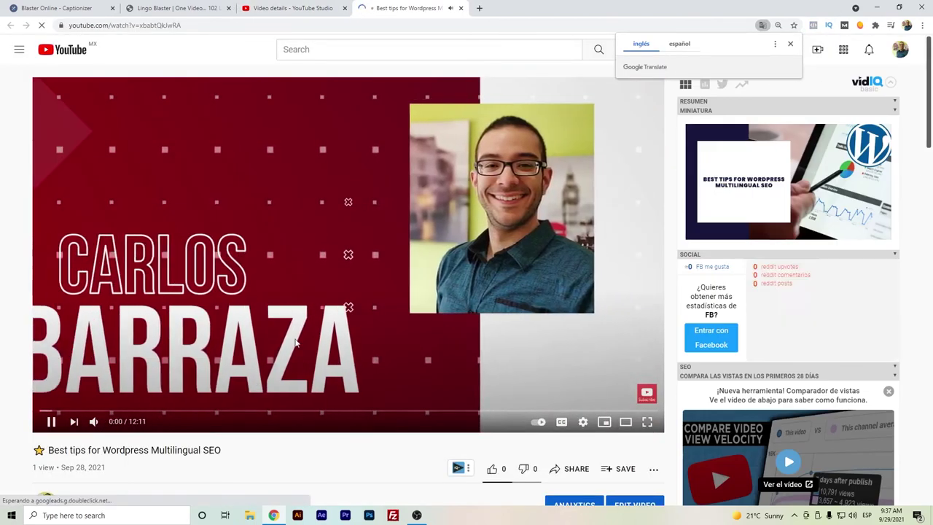
{"action": "left_click", "coordinate": [561, 422]}
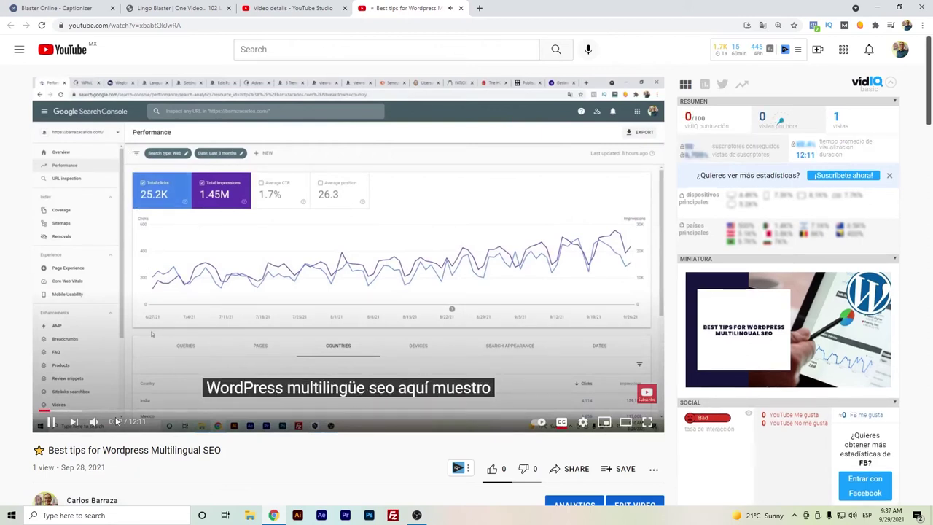
{"action": "left_click", "coordinate": [94, 421]}
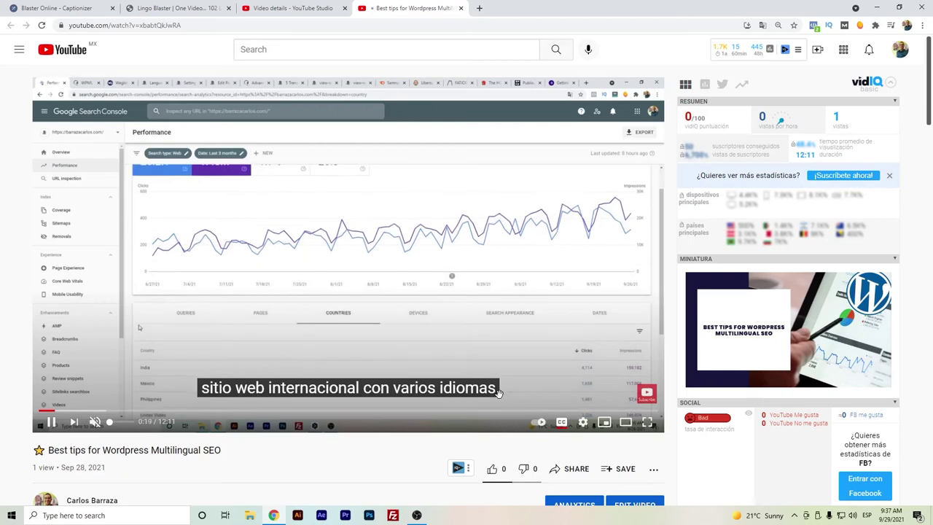
{"action": "left_click", "coordinate": [582, 422]}
Cycle the subtitles through Portuguese, German, French and Hindi, ending on Spanish
{"action": "left_click", "coordinate": [604, 367]}
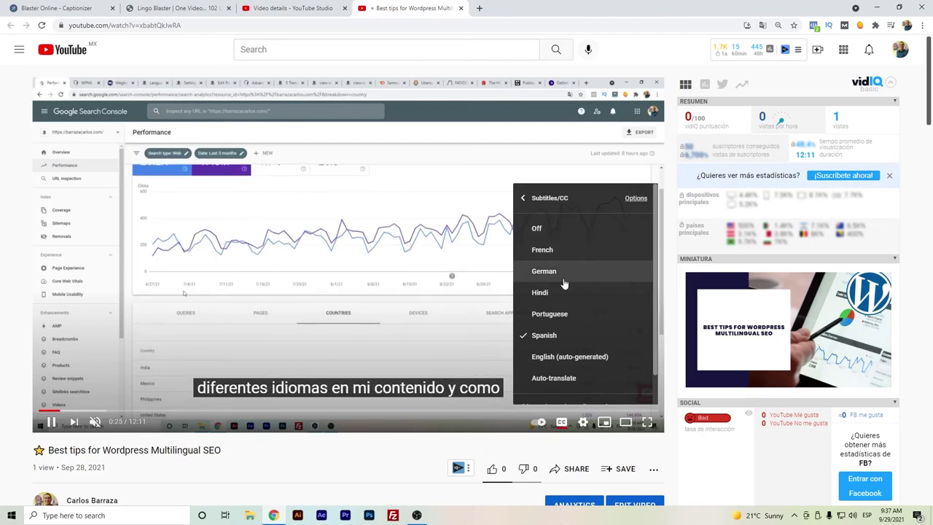
{"action": "left_click", "coordinate": [558, 315]}
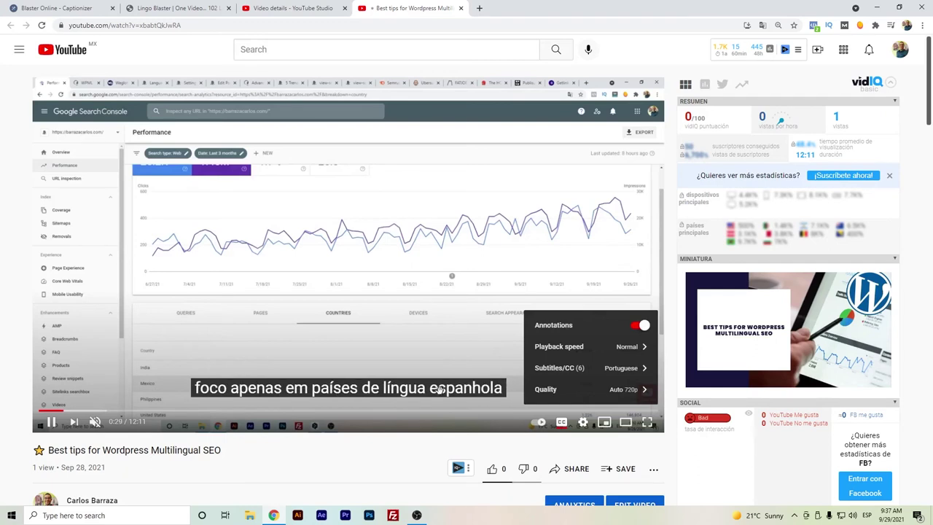
{"action": "left_click", "coordinate": [576, 368]}
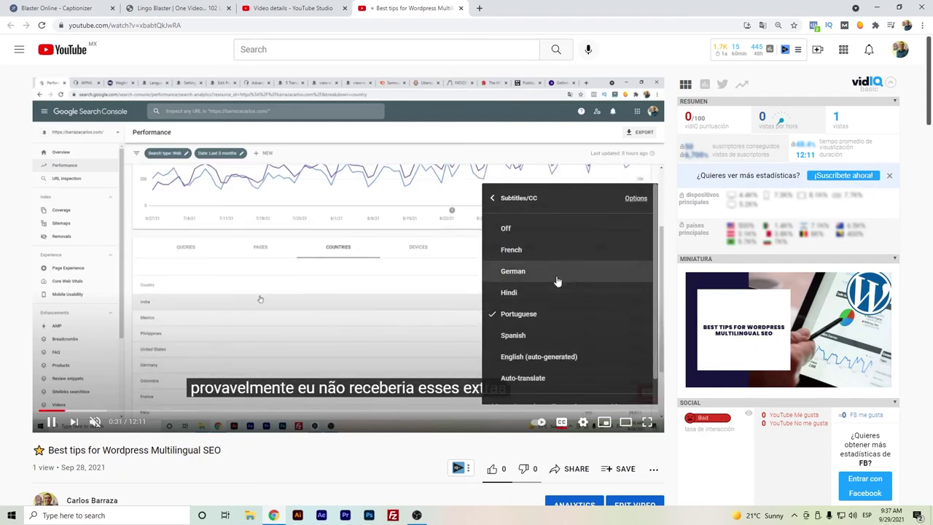
{"action": "left_click", "coordinate": [558, 271]}
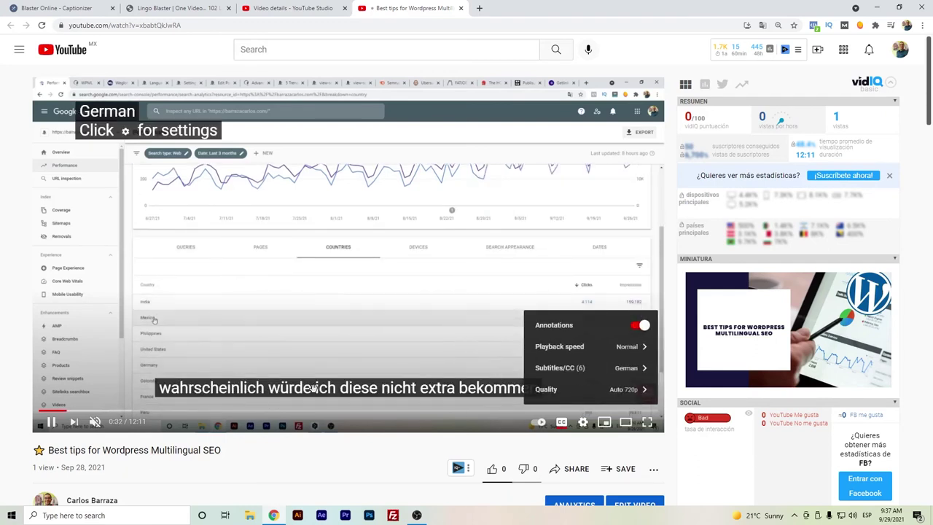
{"action": "left_click", "coordinate": [583, 367]}
{"action": "left_click", "coordinate": [564, 259]}
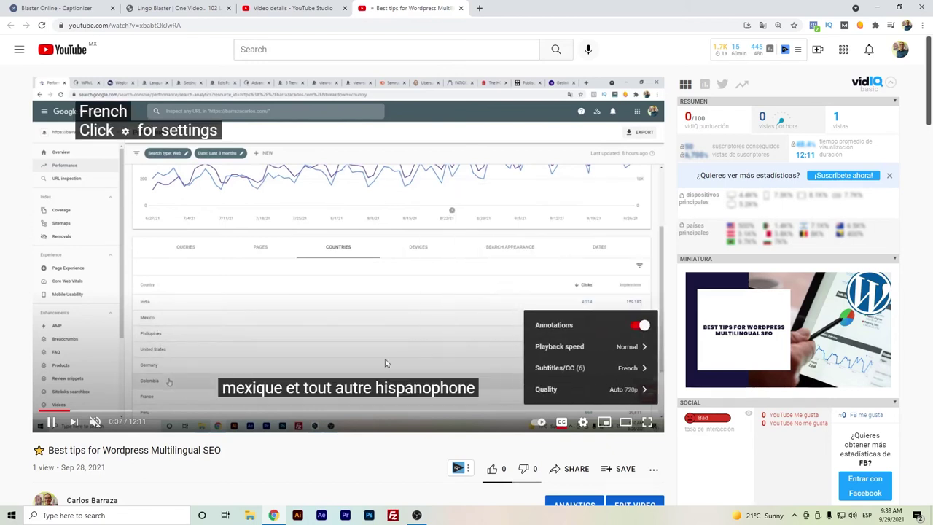
{"action": "left_click", "coordinate": [564, 373]}
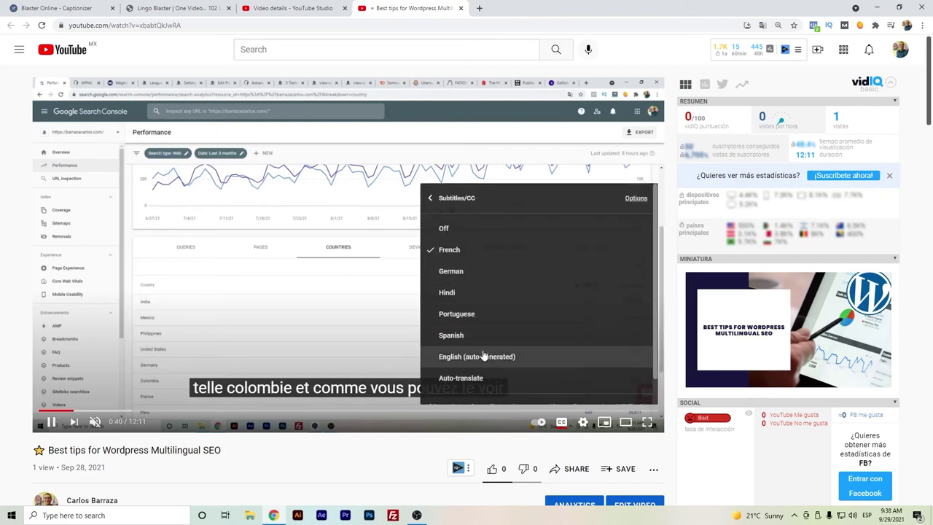
{"action": "left_click", "coordinate": [480, 293]}
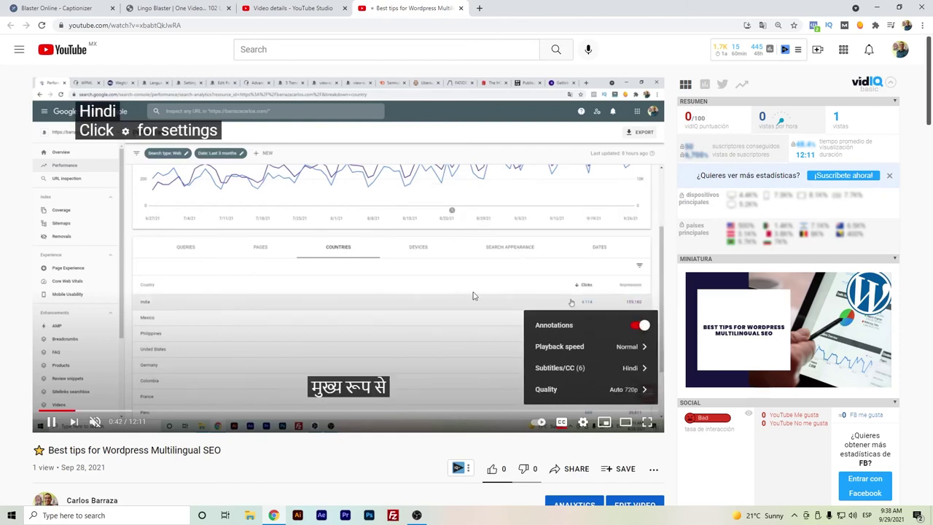
{"action": "left_click", "coordinate": [577, 372]}
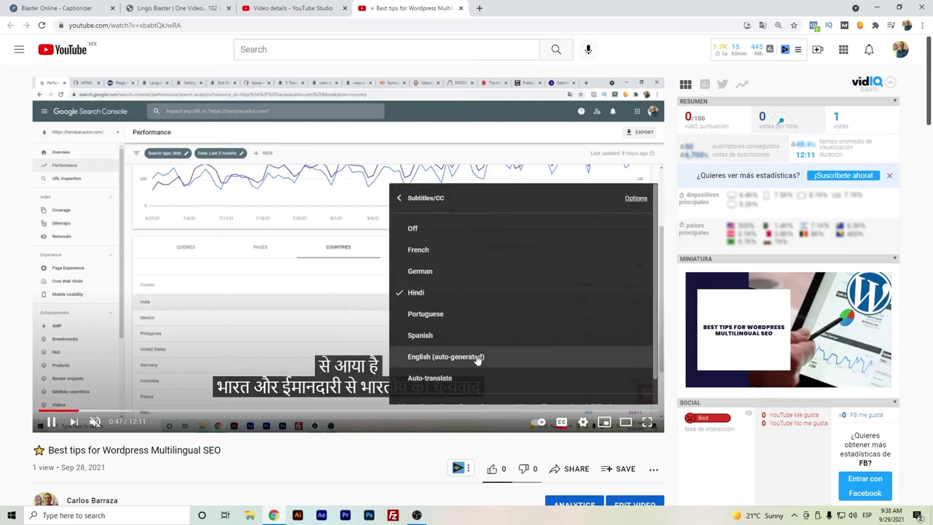
{"action": "left_click", "coordinate": [481, 335]}
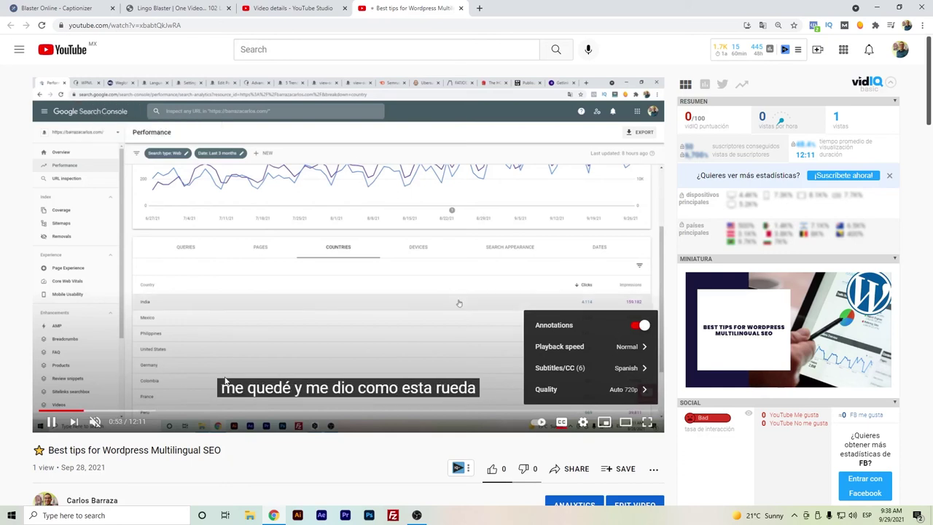
Pause the video at 0:56 with the Spanish caption showing
{"action": "left_click", "coordinate": [52, 422]}
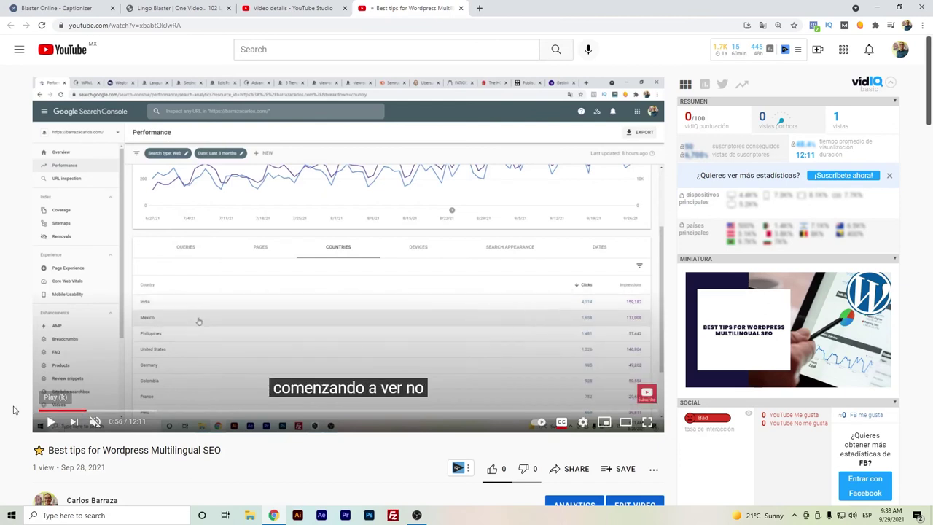
{"action": "scroll", "coordinate": [12, 408], "scroll_direction": "down", "scroll_amount": 3}
{"action": "scroll", "coordinate": [12, 408], "scroll_direction": "down", "scroll_amount": 1}
Expand the video description and switch YouTube's interface language to Deutsch
{"action": "left_click", "coordinate": [89, 275]}
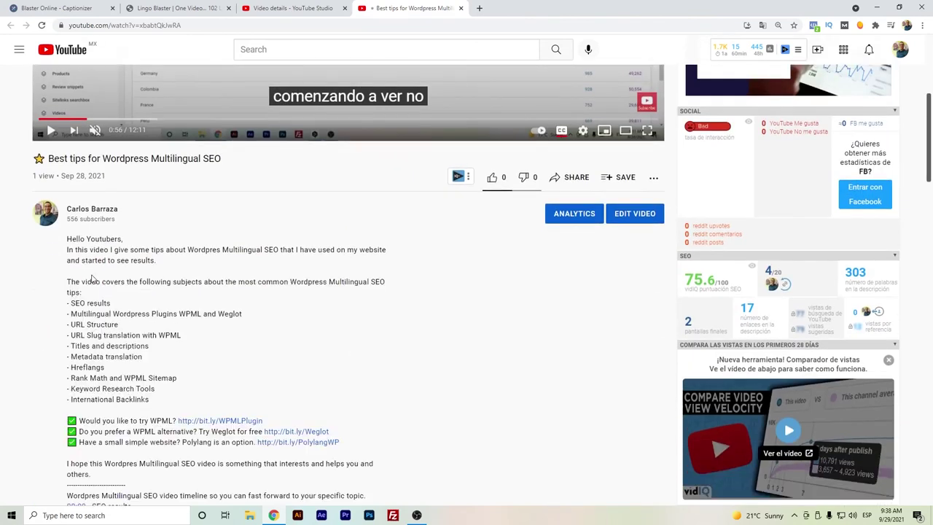
{"action": "left_click", "coordinate": [901, 50]}
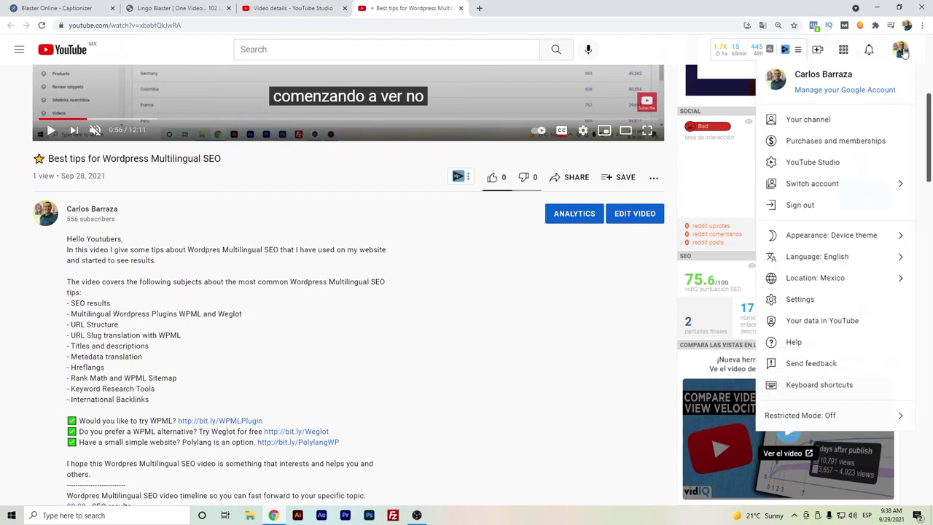
{"action": "left_click", "coordinate": [808, 259]}
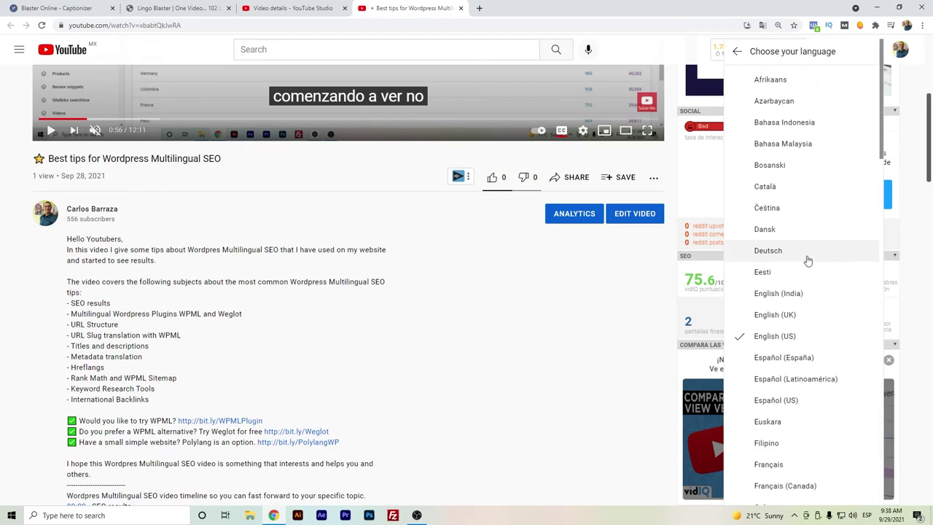
{"action": "left_click", "coordinate": [768, 249]}
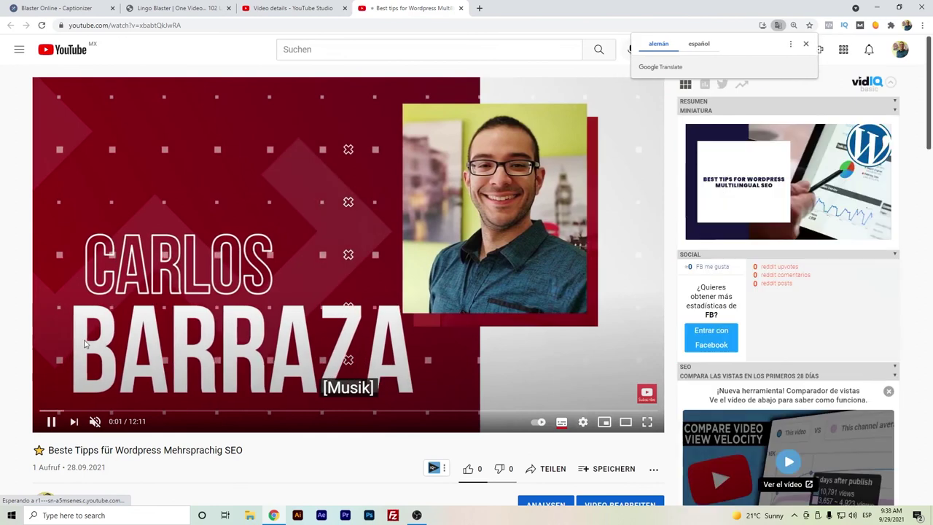
Pause the video and review the German title 'Beste Tipps für Wordpress Mehrsprachig SEO' and German description
{"action": "left_click", "coordinate": [95, 364]}
{"action": "scroll", "coordinate": [182, 313], "scroll_direction": "down", "scroll_amount": 4}
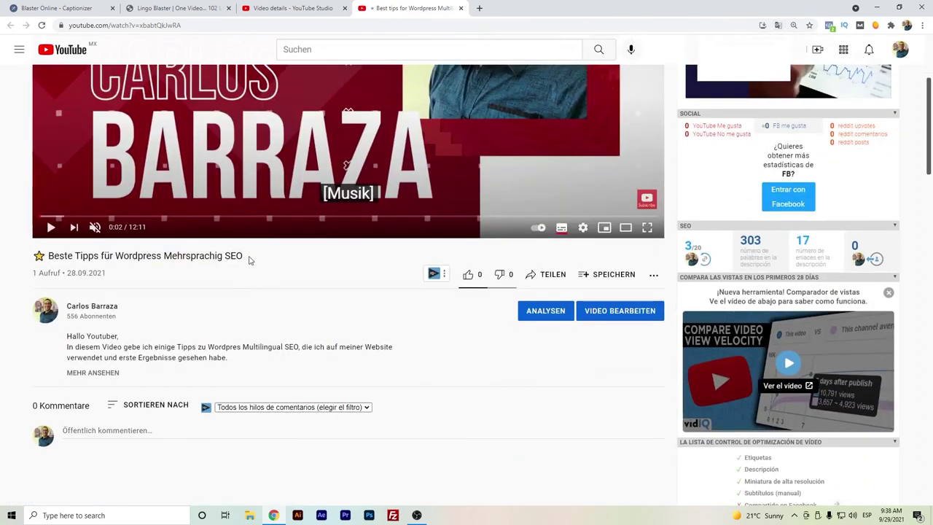
{"action": "triple_click", "coordinate": [50, 259]}
{"action": "left_click", "coordinate": [92, 373]}
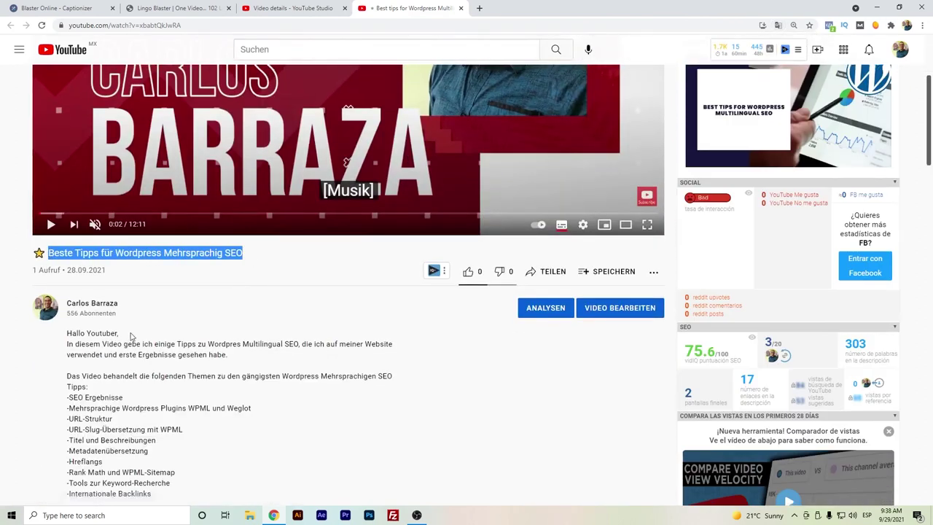
{"action": "scroll", "coordinate": [178, 264], "scroll_direction": "down", "scroll_amount": 2}
{"action": "scroll", "coordinate": [177, 264], "scroll_direction": "down", "scroll_amount": 5}
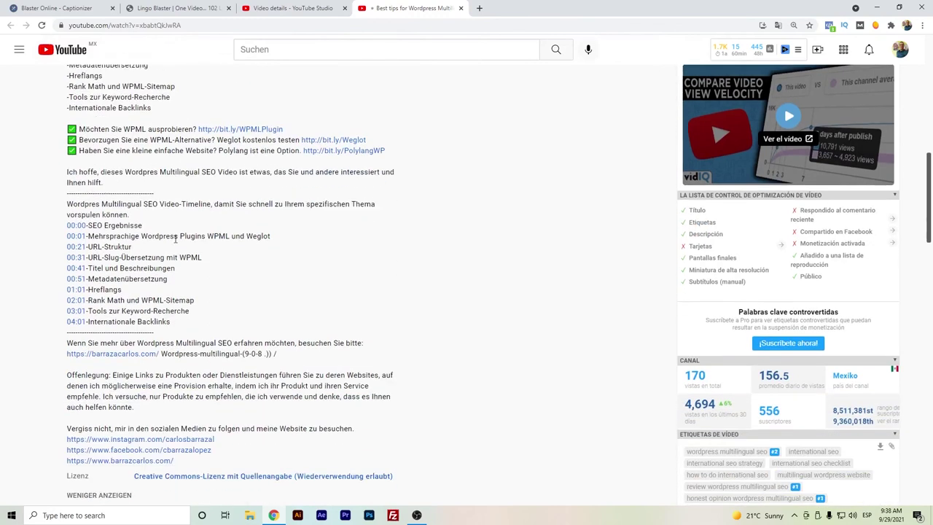
{"action": "scroll", "coordinate": [248, 239], "scroll_direction": "down", "scroll_amount": 1}
{"action": "scroll", "coordinate": [214, 317], "scroll_direction": "up", "scroll_amount": 8}
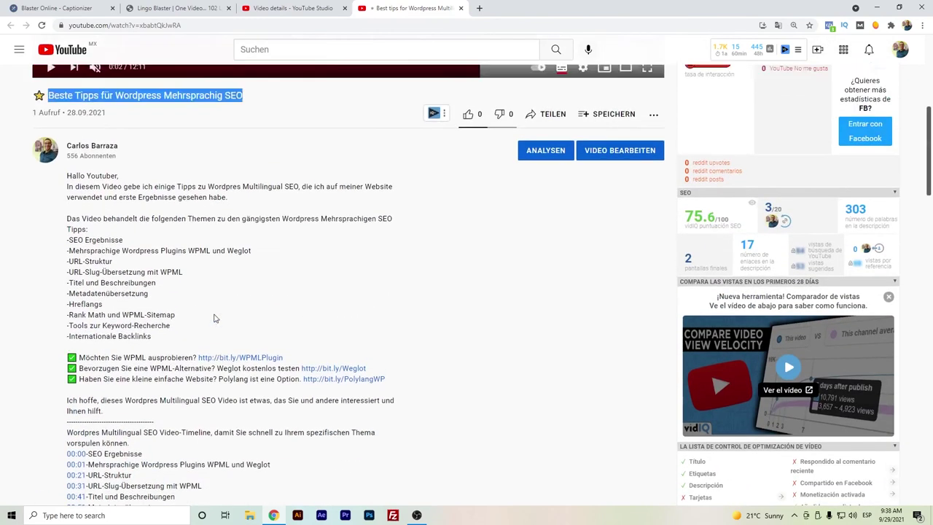
{"action": "left_click", "coordinate": [901, 49]}
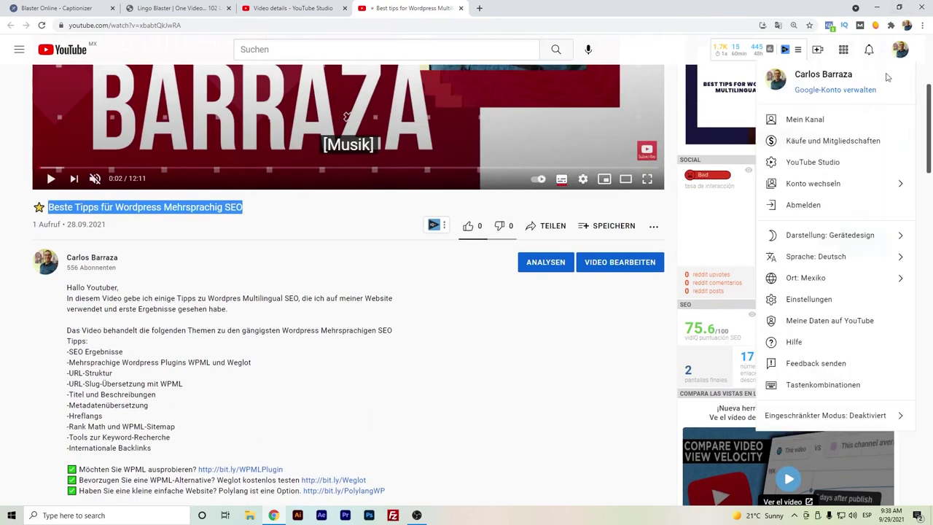
Switch YouTube's interface language to Français
{"action": "left_click", "coordinate": [859, 256]}
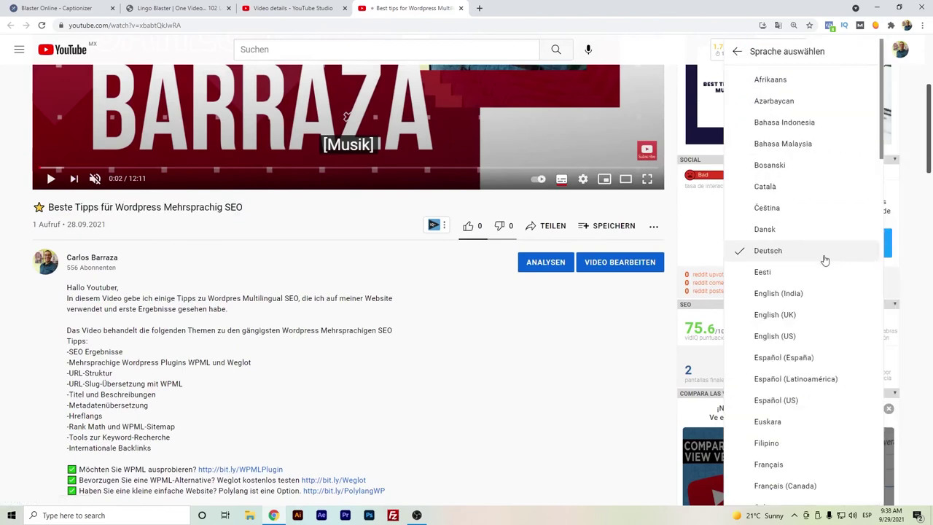
{"action": "scroll", "coordinate": [820, 266], "scroll_direction": "down", "scroll_amount": 3}
{"action": "left_click", "coordinate": [794, 376]}
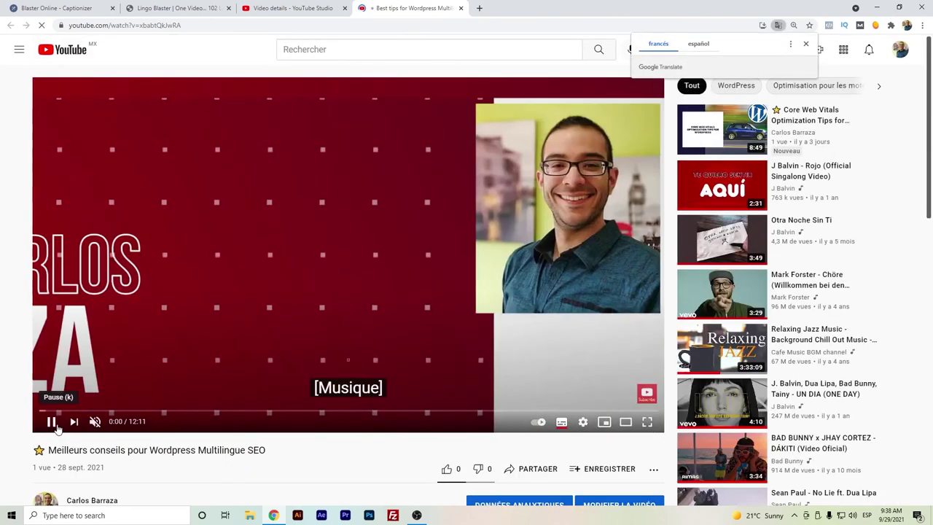
Pause the video and review the French title 'Meilleurs conseils pour Wordpress Multilingue SEO' and French description
{"action": "left_click", "coordinate": [51, 421]}
{"action": "scroll", "coordinate": [224, 328], "scroll_direction": "down", "scroll_amount": 2}
{"action": "left_click_drag", "start_coordinate": [265, 305], "coordinate": [68, 304]}
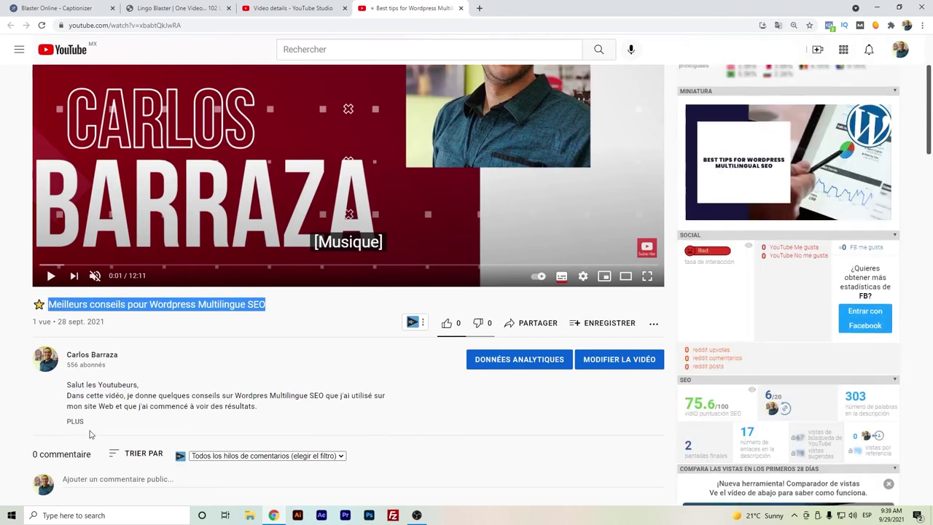
{"action": "left_click", "coordinate": [75, 422]}
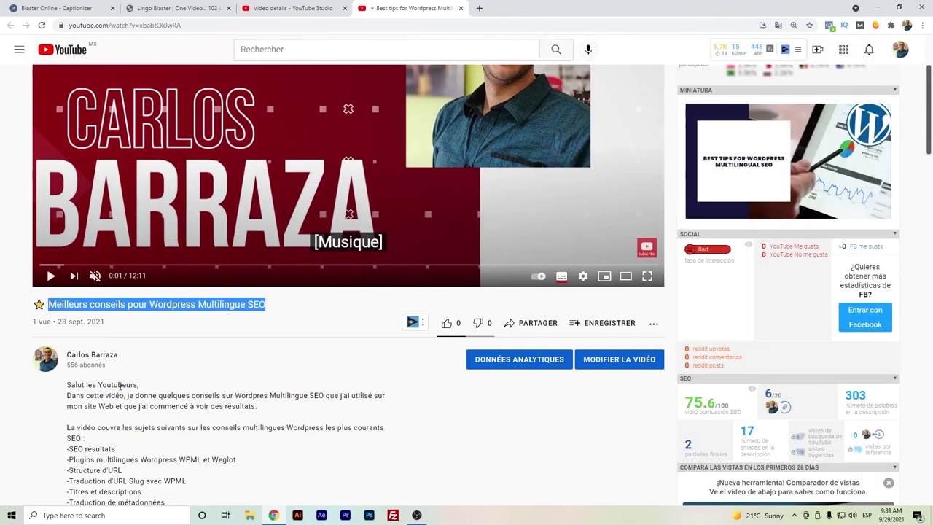
{"action": "scroll", "coordinate": [124, 321], "scroll_direction": "down", "scroll_amount": 1}
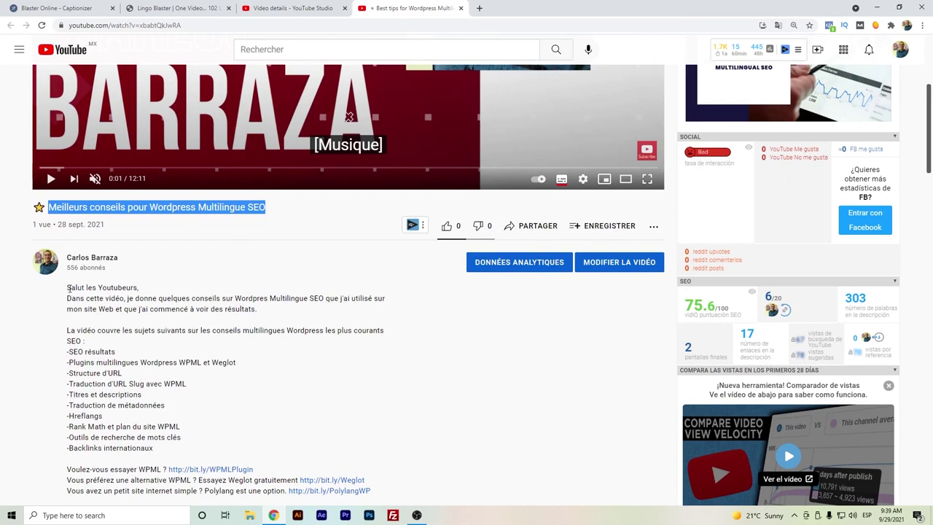
{"action": "scroll", "coordinate": [93, 291], "scroll_direction": "down", "scroll_amount": 1}
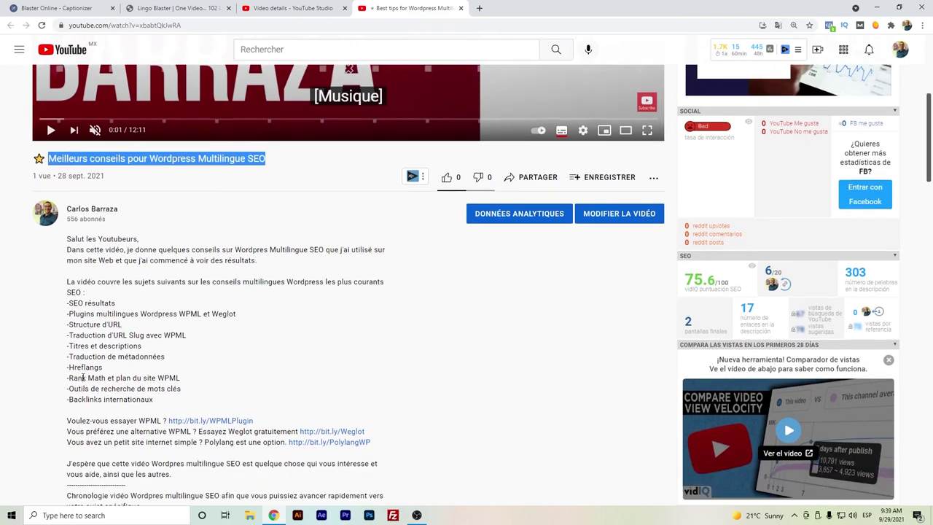
{"action": "scroll", "coordinate": [85, 375], "scroll_direction": "down", "scroll_amount": 1}
{"action": "scroll", "coordinate": [86, 370], "scroll_direction": "down", "scroll_amount": 2}
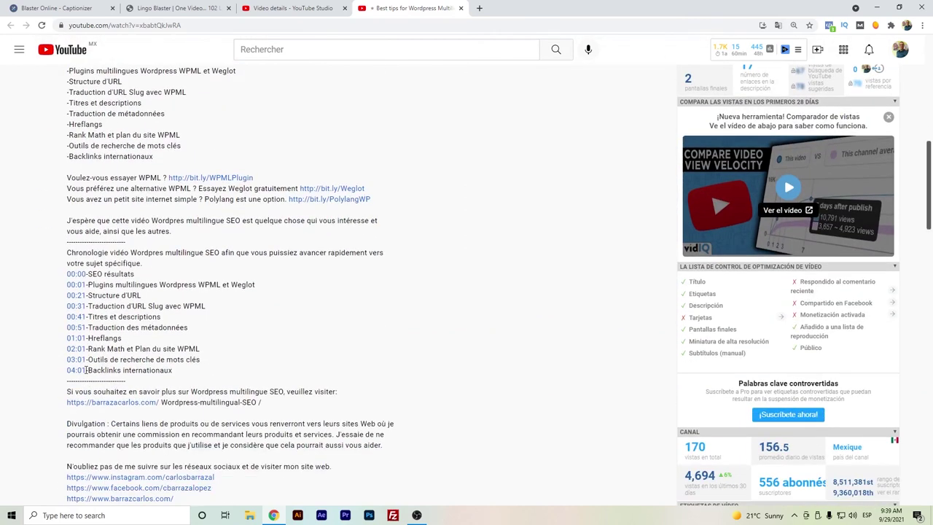
{"action": "scroll", "coordinate": [85, 369], "scroll_direction": "up", "scroll_amount": 5}
Return to the Blaster Online Captionizer tab showing the Spanish captions in Review & Publish
{"action": "left_click", "coordinate": [109, 7]}
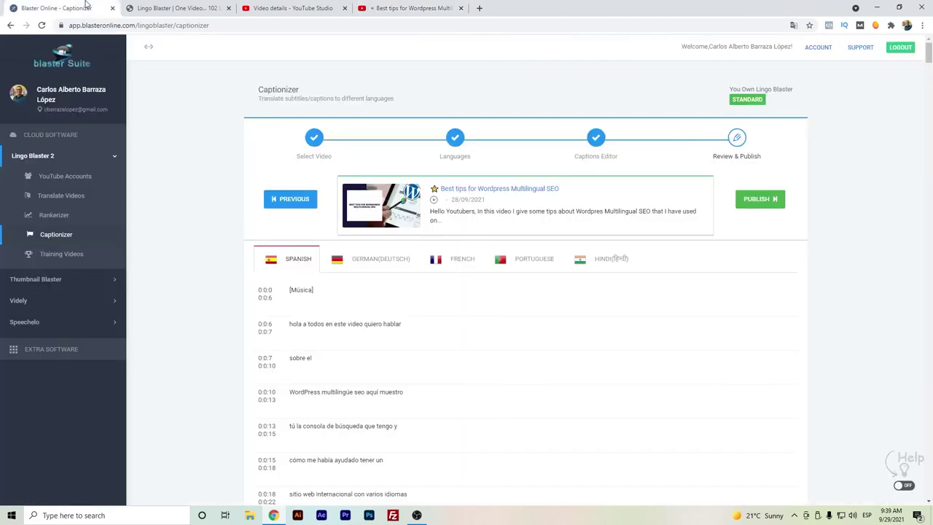